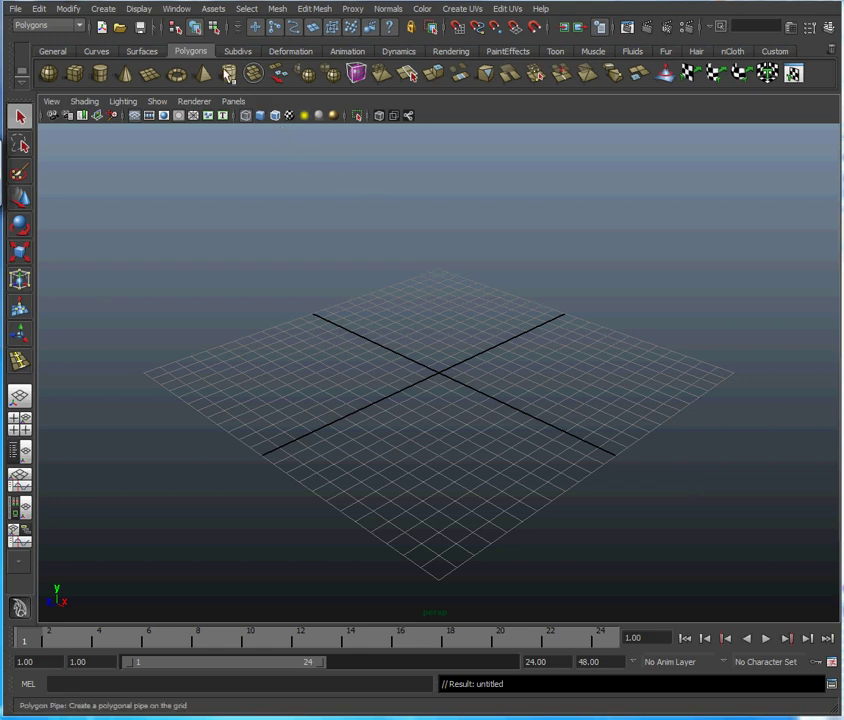
# Load the cgfxShader.mll plug-in in the Plug-in Manager, then close the manager
pyautogui.click(180, 11)
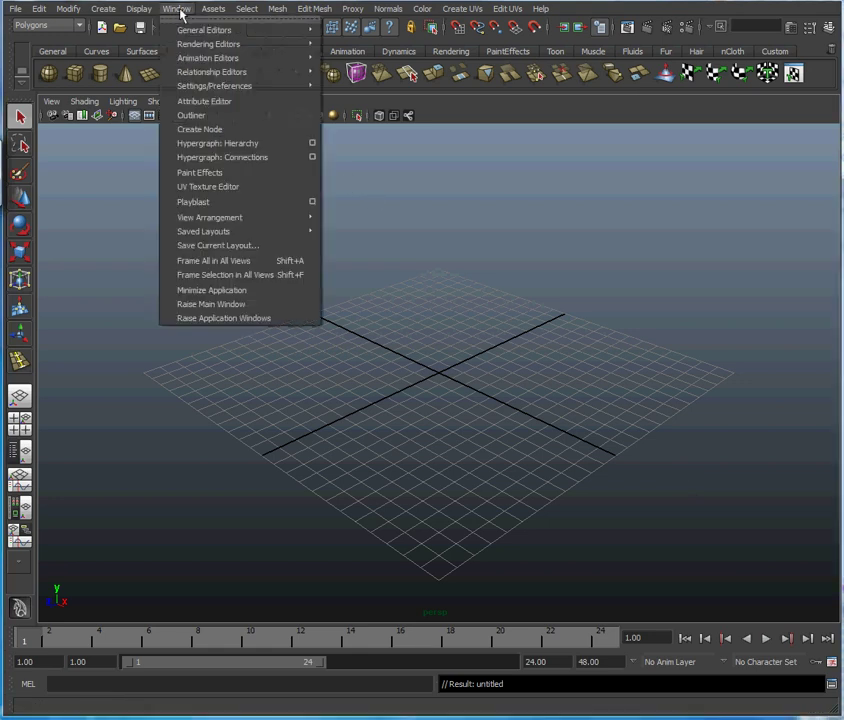
pyautogui.moveTo(216, 86)
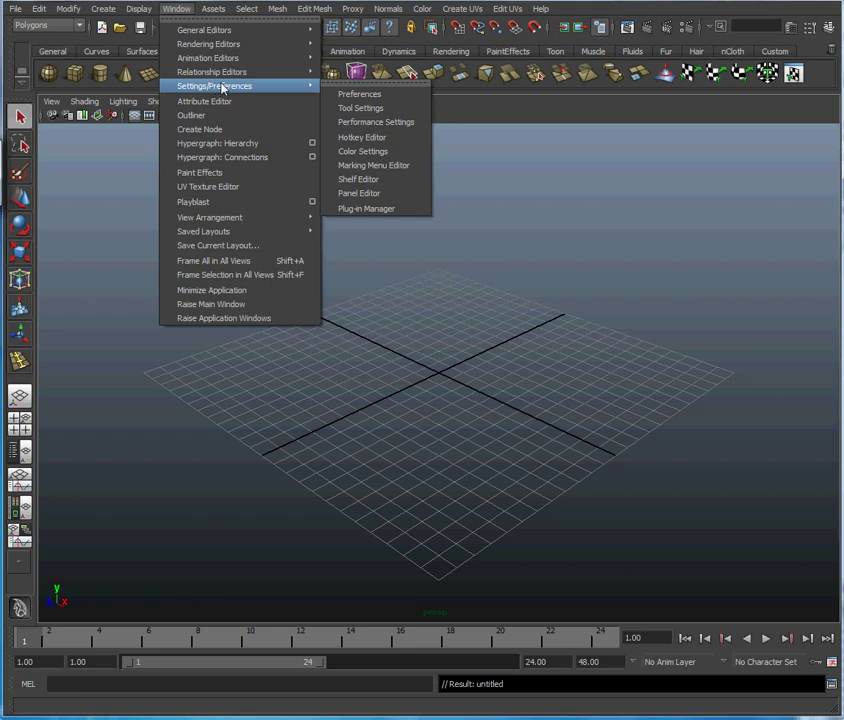
pyautogui.click(386, 209)
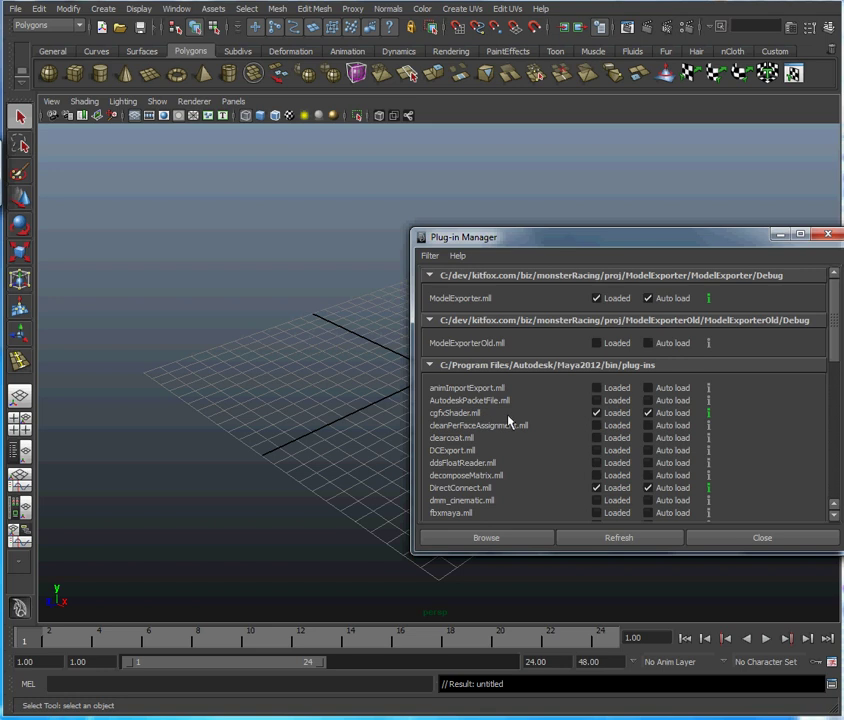
pyautogui.click(614, 417)
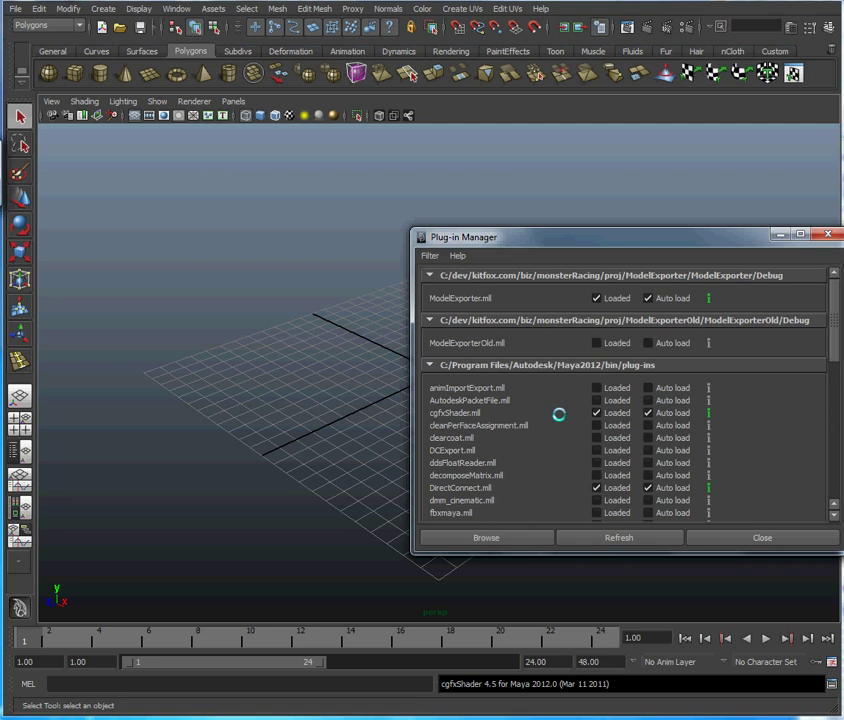
pyautogui.click(736, 539)
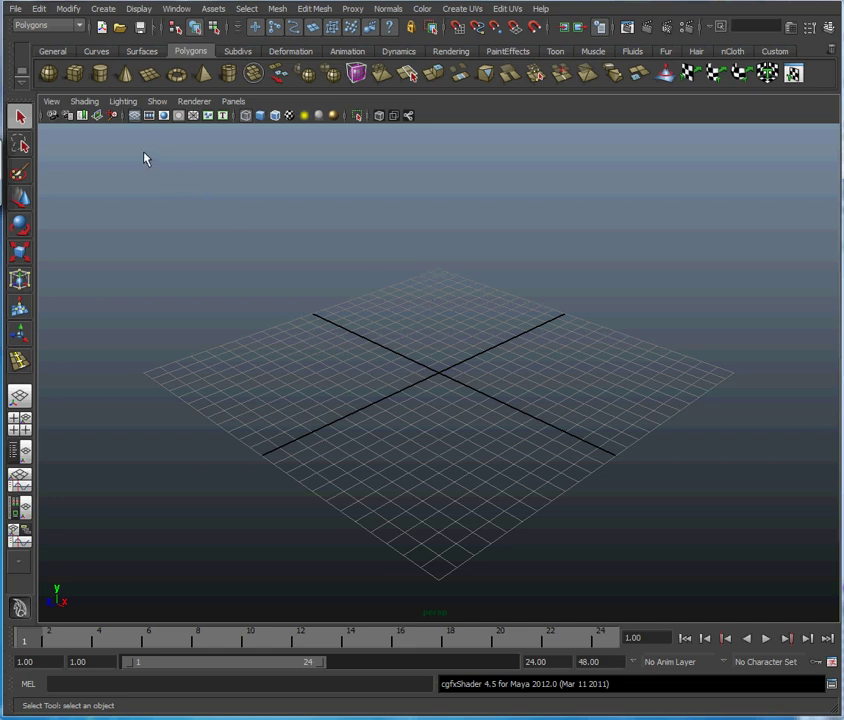
# Create a polygon sphere at the origin, deselect and frame it, and switch to smooth shading
pyautogui.click(49, 73)
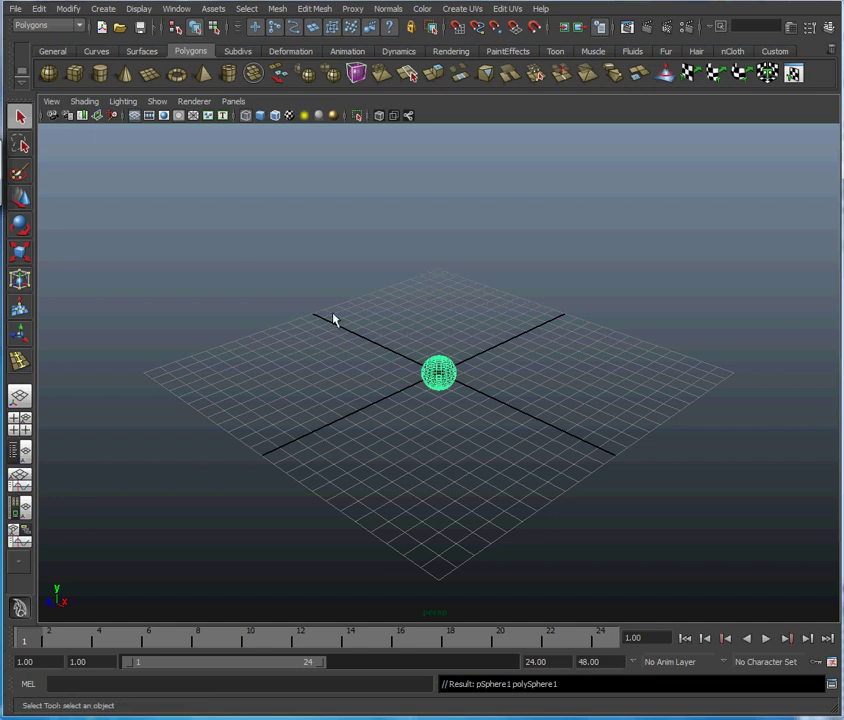
pyautogui.click(390, 350)
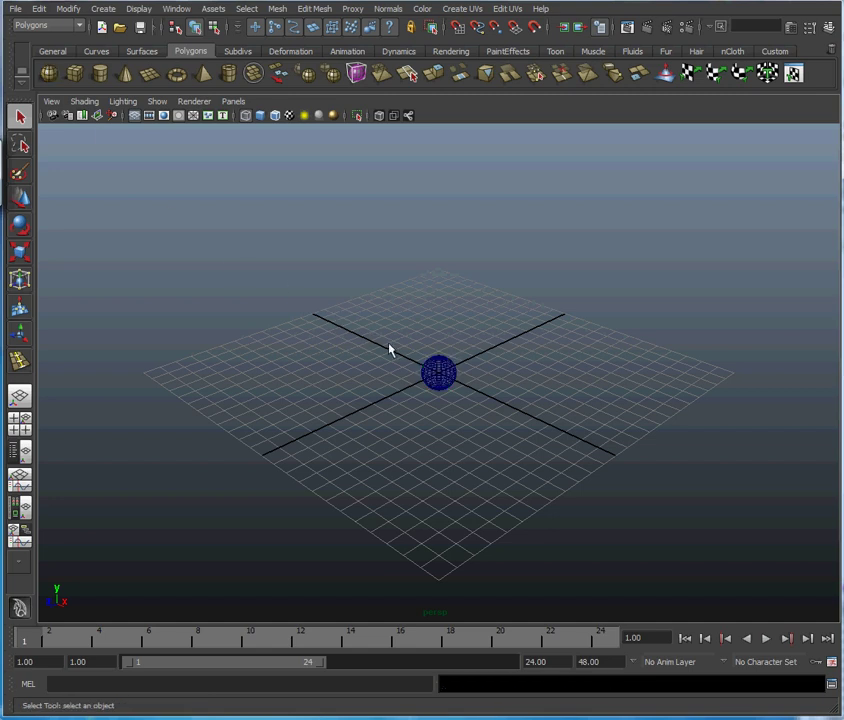
pyautogui.press('a')
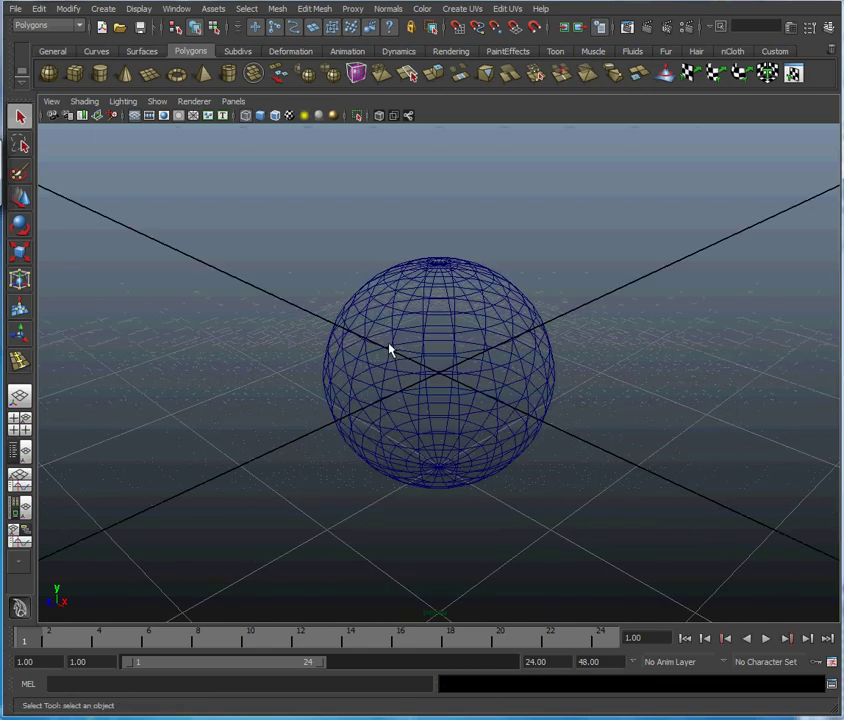
pyautogui.press('5')
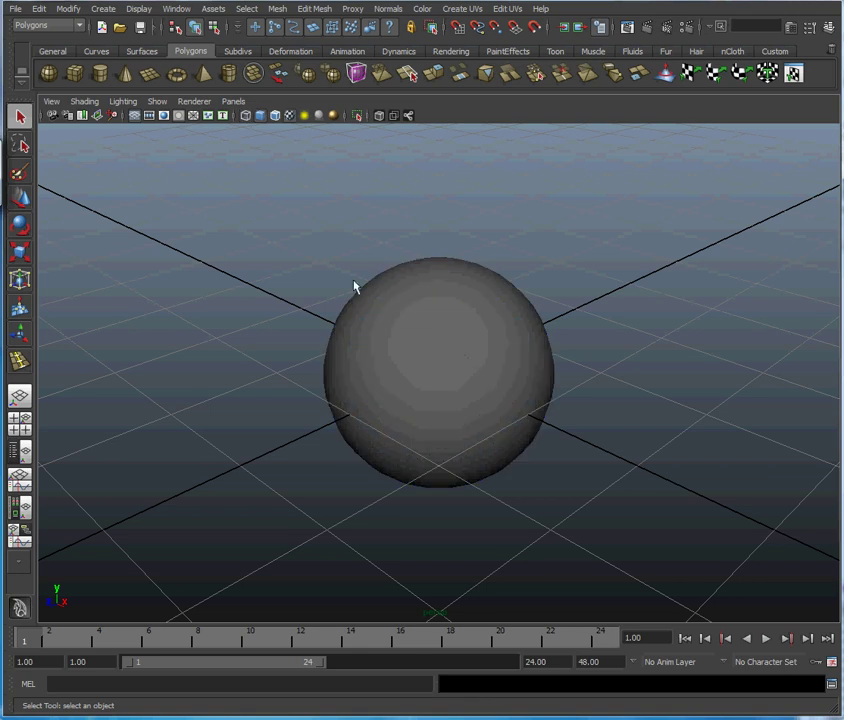
# Create a Cgfx Shader material in the Hypershade and apply cgfxShader1 to the sphere
pyautogui.click(21, 509)
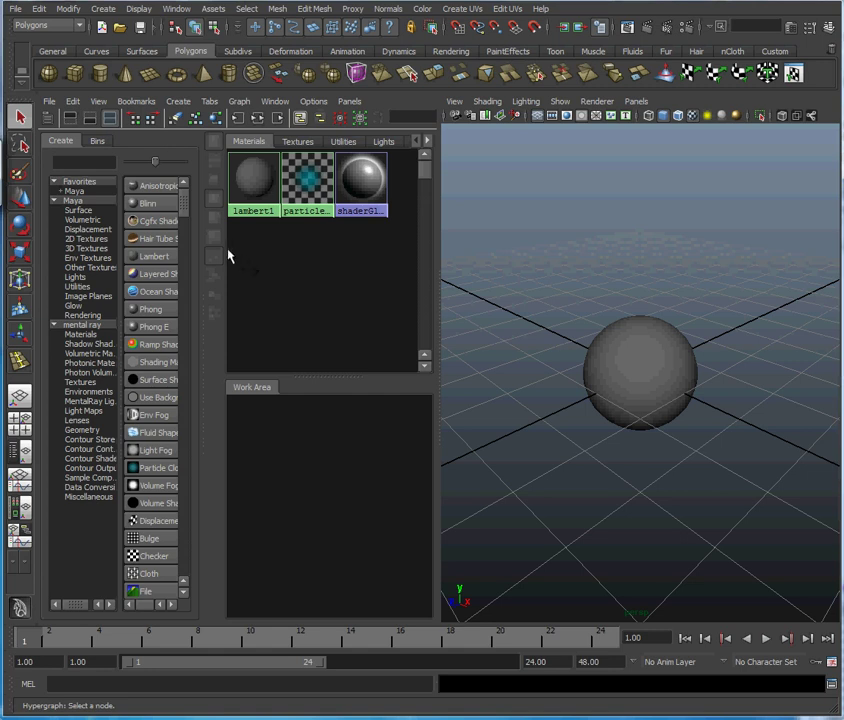
pyautogui.moveTo(203, 250); pyautogui.dragTo(234, 239)
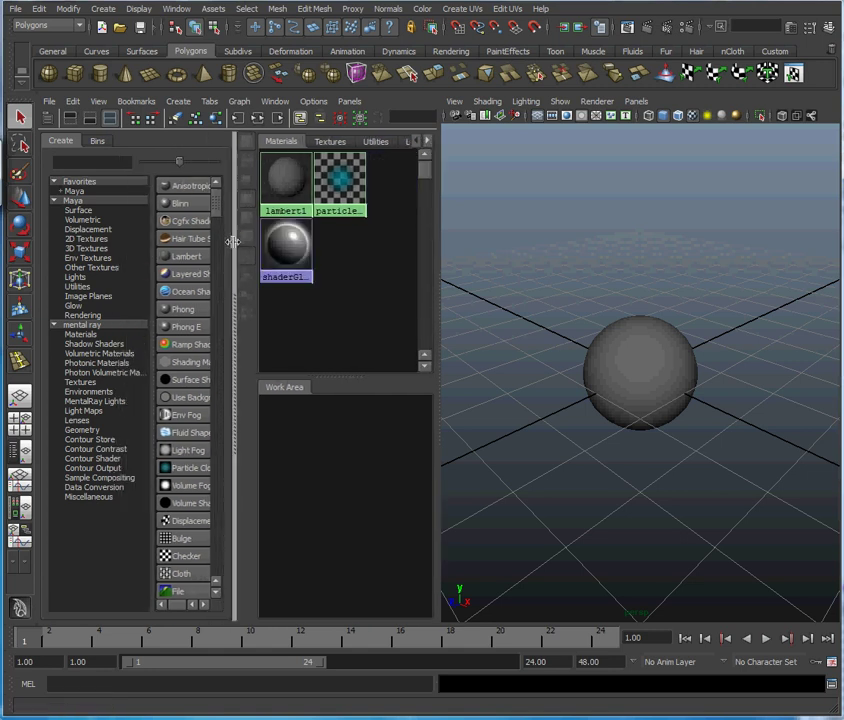
pyautogui.moveTo(151, 235); pyautogui.dragTo(116, 235)
pyautogui.click(148, 221)
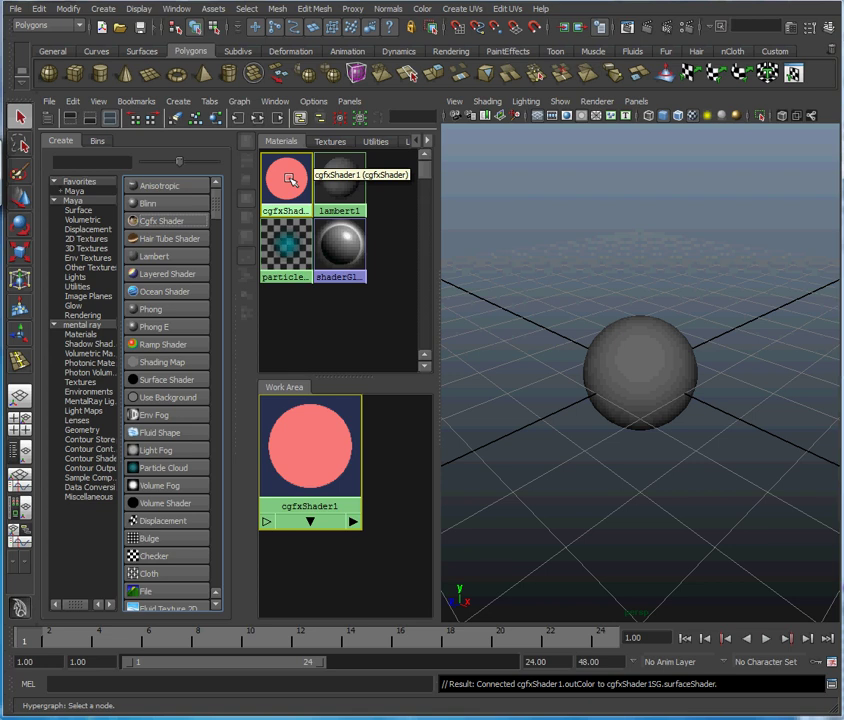
pyautogui.moveTo(289, 179); pyautogui.dragTo(625, 360, button='middle')
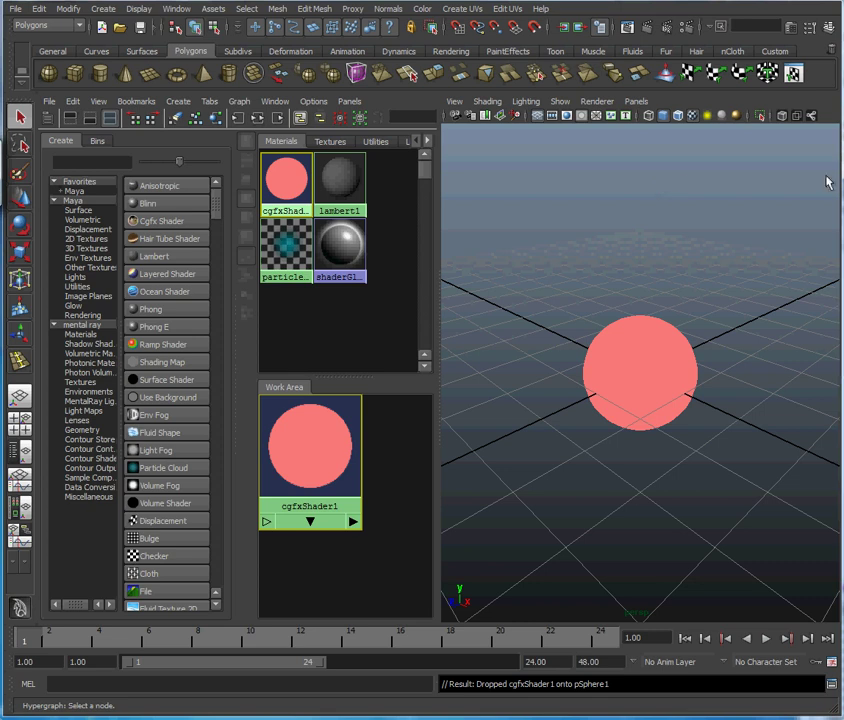
# Read through the parallax.cg source in TextPad, then move the editor off Maya
pyautogui.moveTo(843, 128); pyautogui.dragTo(303, 84)
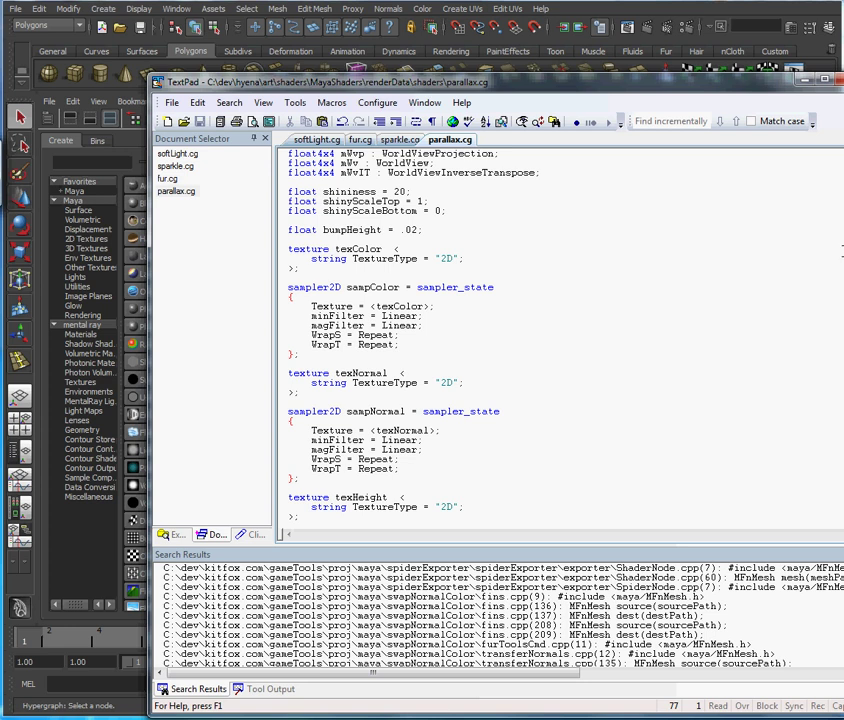
pyautogui.scroll(-16, 288, 411)
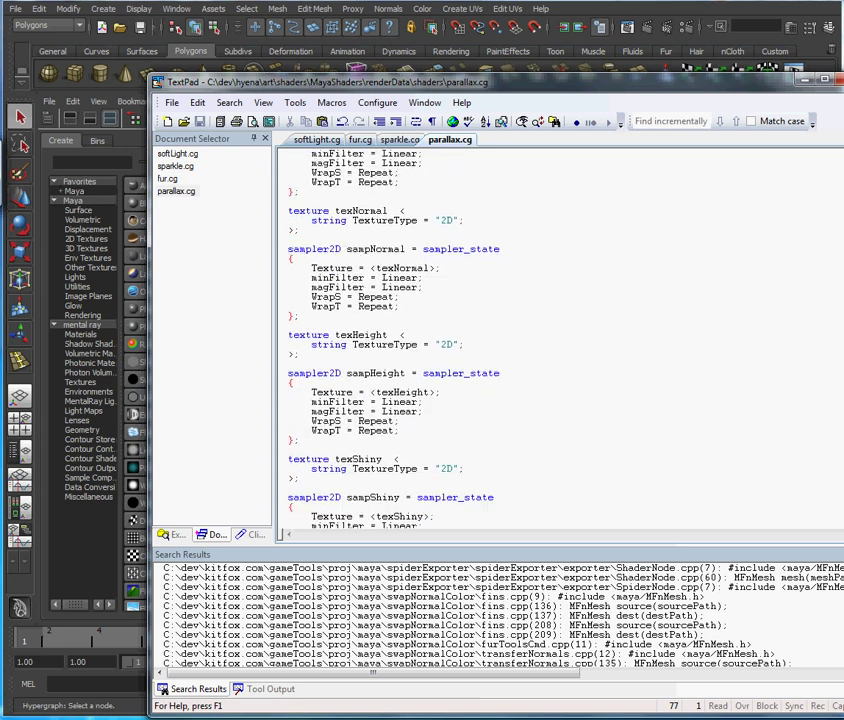
pyautogui.scroll(-18, 317, 437)
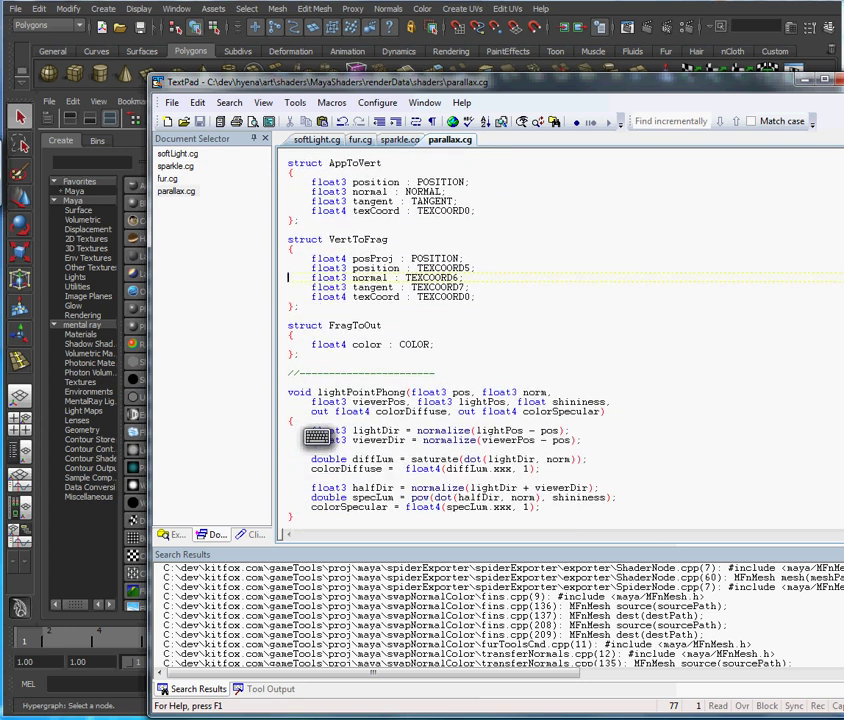
pyautogui.scroll(-2, 560, 340)
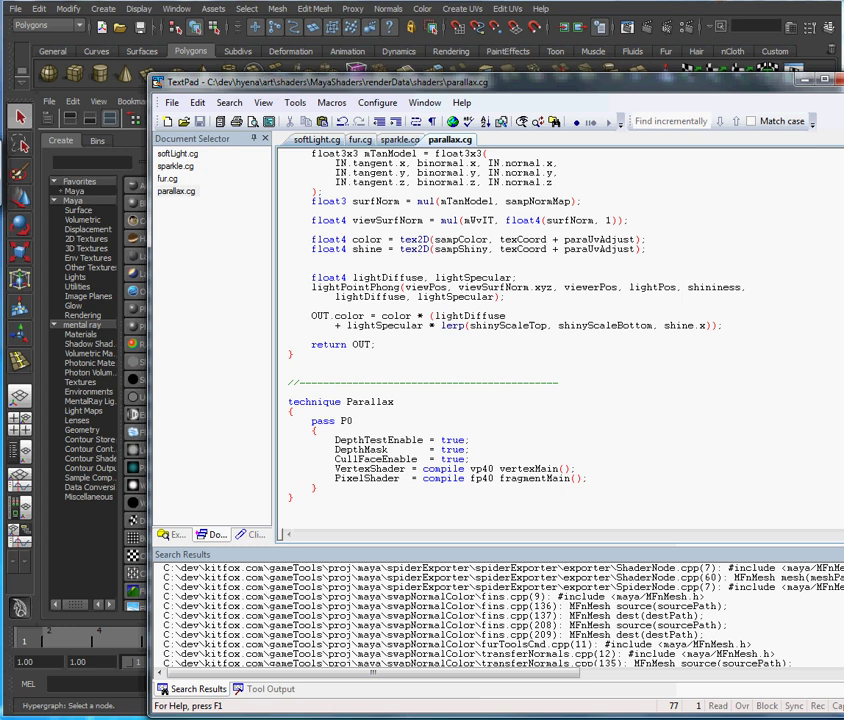
pyautogui.scroll(20, 500, 340)
pyautogui.scroll(16, 500, 340)
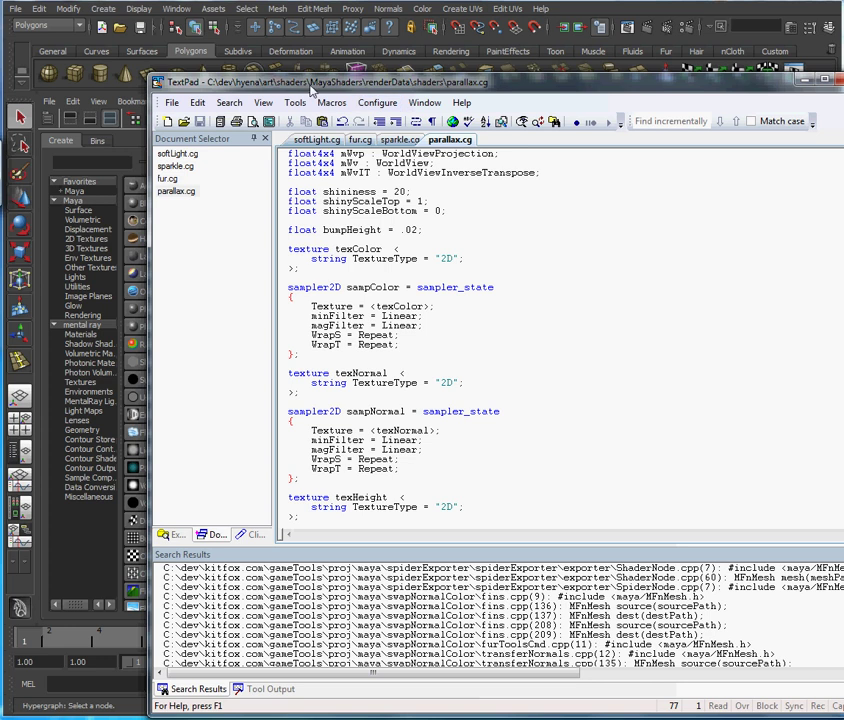
pyautogui.moveTo(258, 86); pyautogui.dragTo(843, 88)
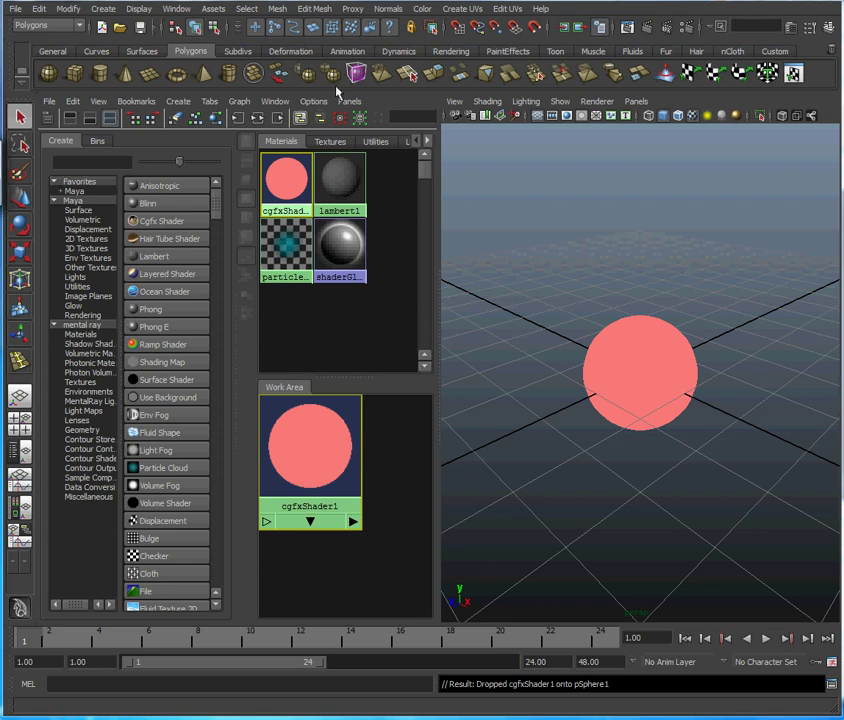
# Set cgfxShader1's CgFX File to parallax.cg in the Attribute Editor
pyautogui.click(790, 27)
pyautogui.moveTo(440, 194); pyautogui.dragTo(598, 162)
pyautogui.click(293, 184)
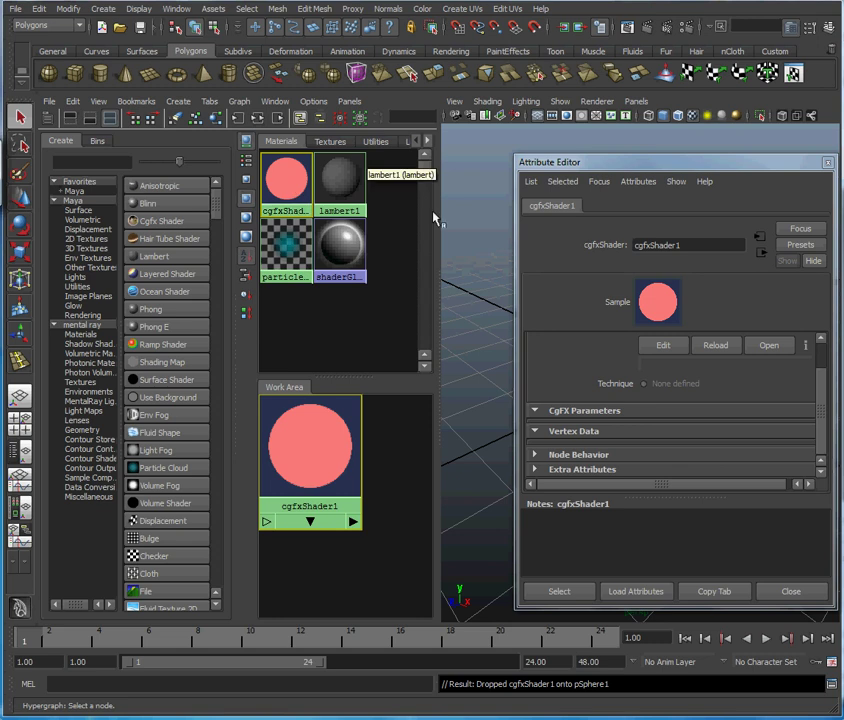
pyautogui.click(823, 361)
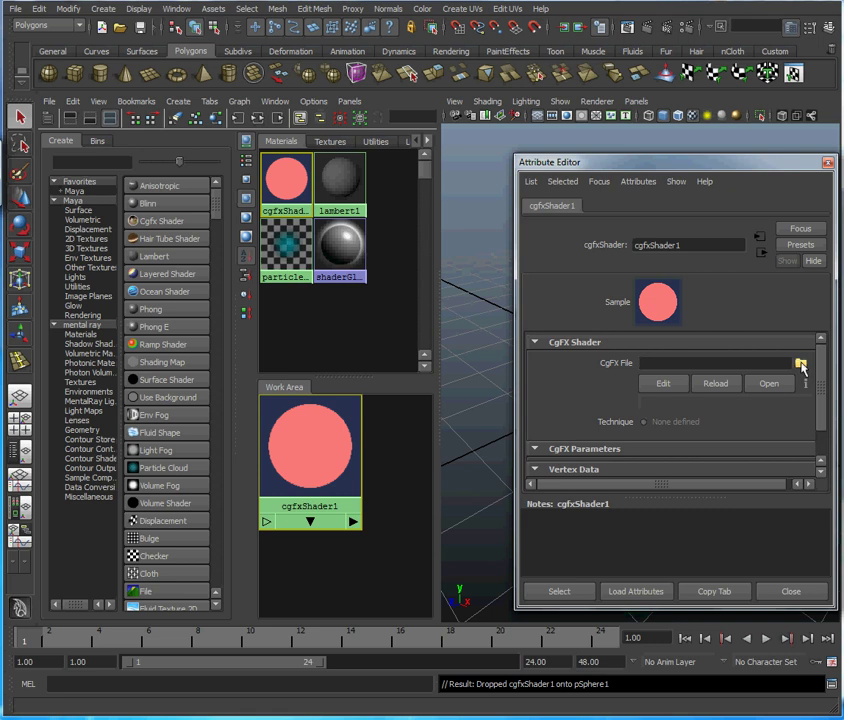
pyautogui.click(801, 364)
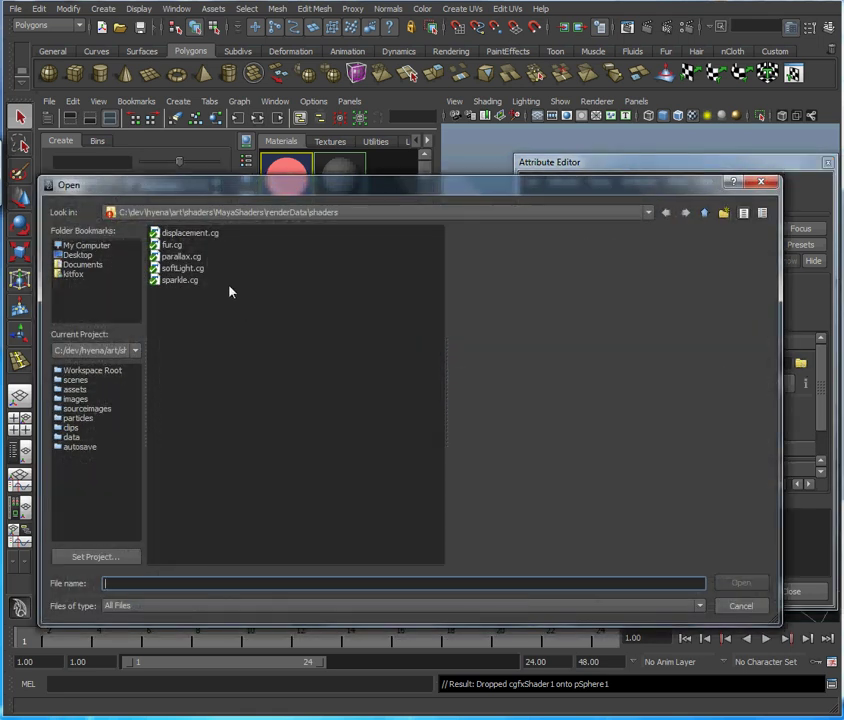
pyautogui.click(190, 257)
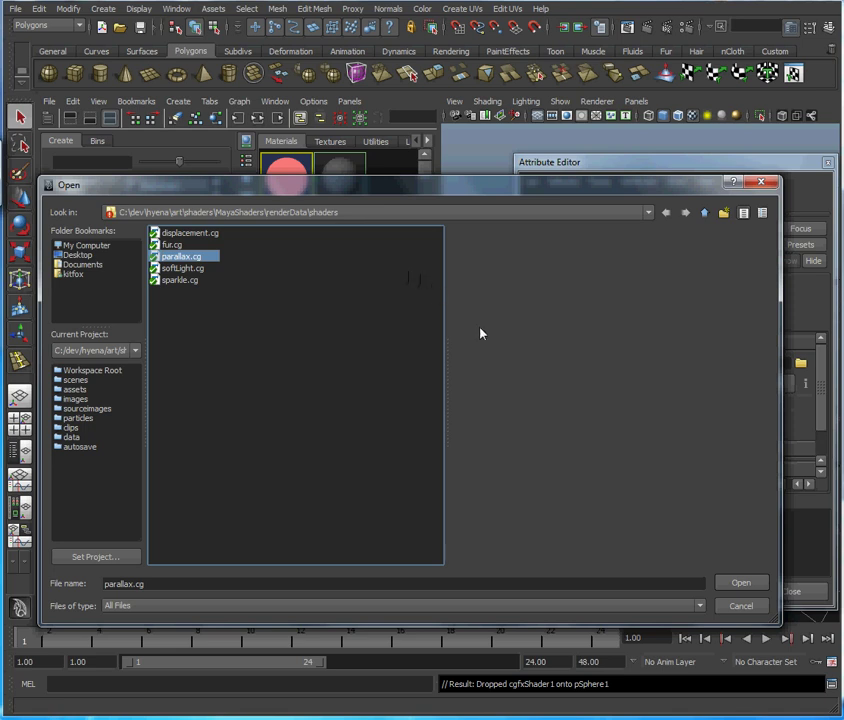
pyautogui.click(739, 584)
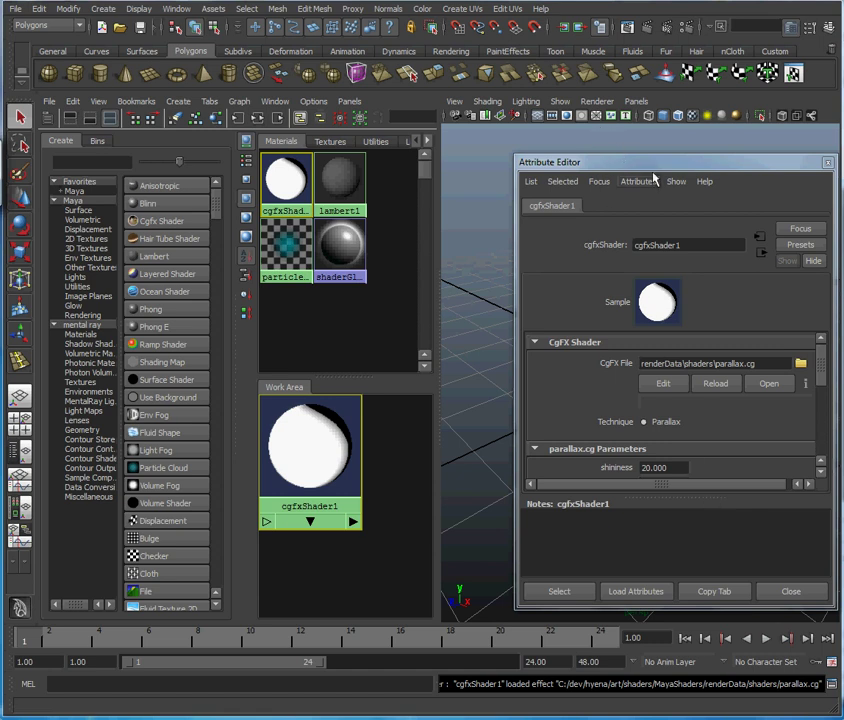
# Assign lambert1 to the sphere, then reapply cgfxShader1 so the parallax shading shows
pyautogui.moveTo(629, 163); pyautogui.dragTo(181, 182)
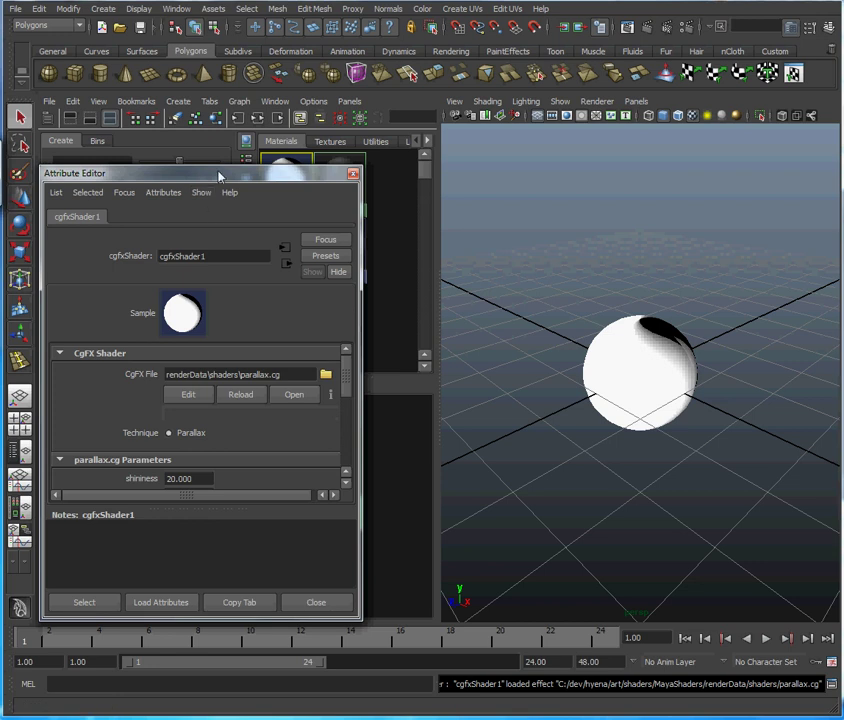
pyautogui.moveTo(220, 175); pyautogui.dragTo(284, 357)
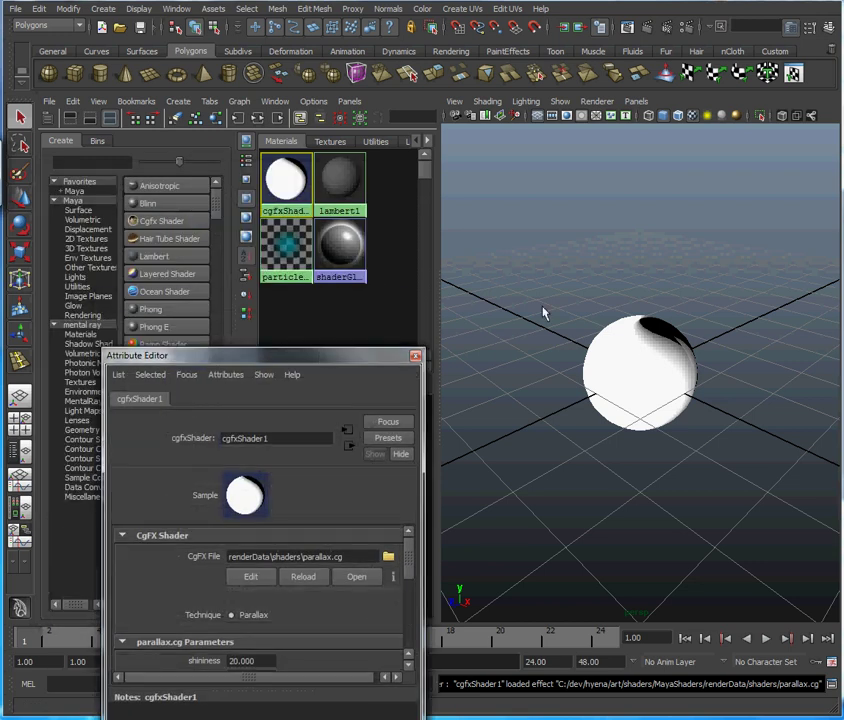
pyautogui.moveTo(335, 182); pyautogui.dragTo(472, 255, button='middle')
pyautogui.moveTo(563, 318); pyautogui.dragTo(631, 366, button='middle')
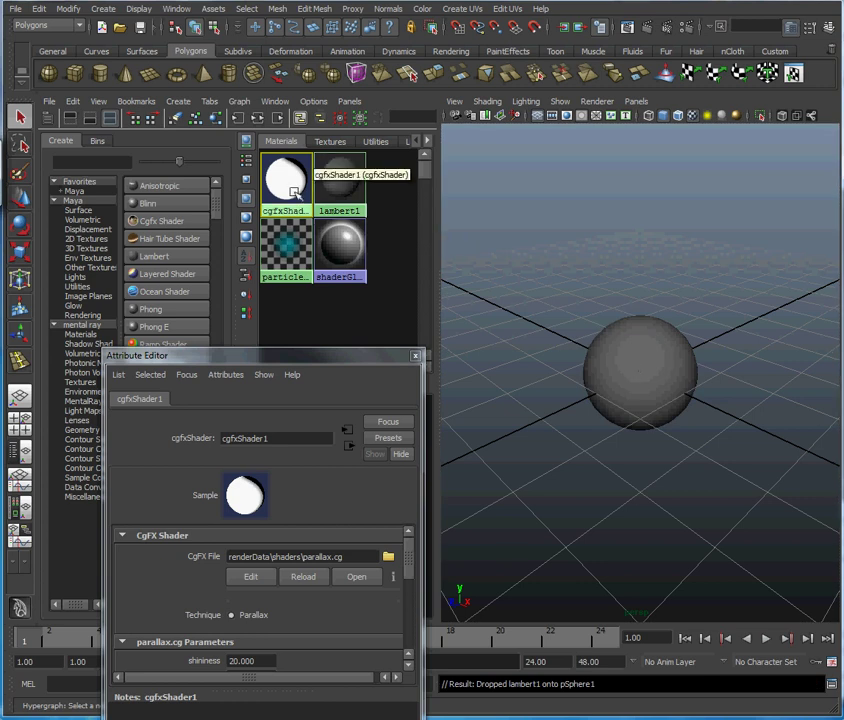
pyautogui.moveTo(293, 188); pyautogui.dragTo(461, 240, button='middle')
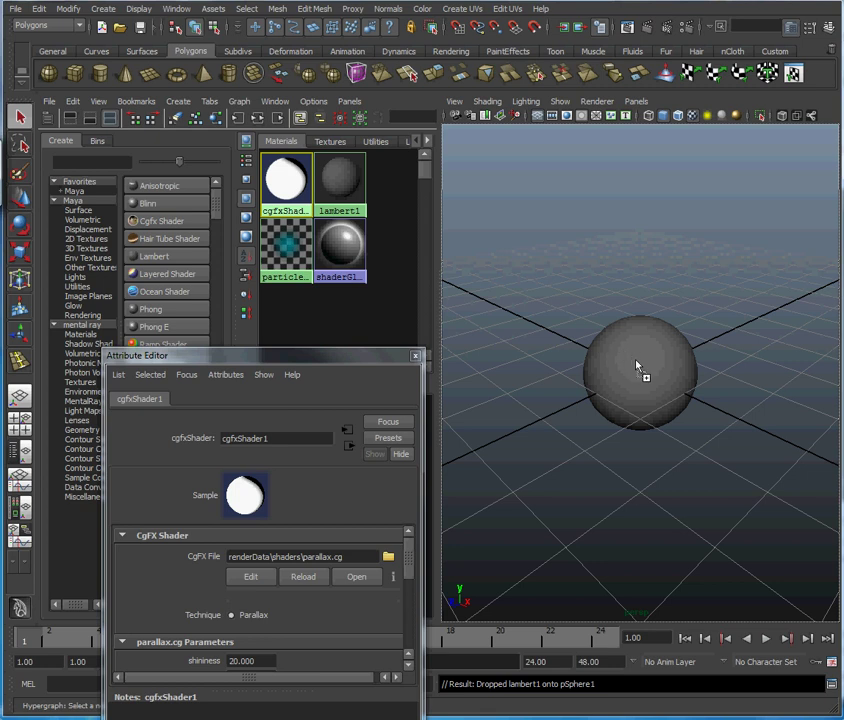
pyautogui.moveTo(637, 368); pyautogui.dragTo(637, 362, button='middle')
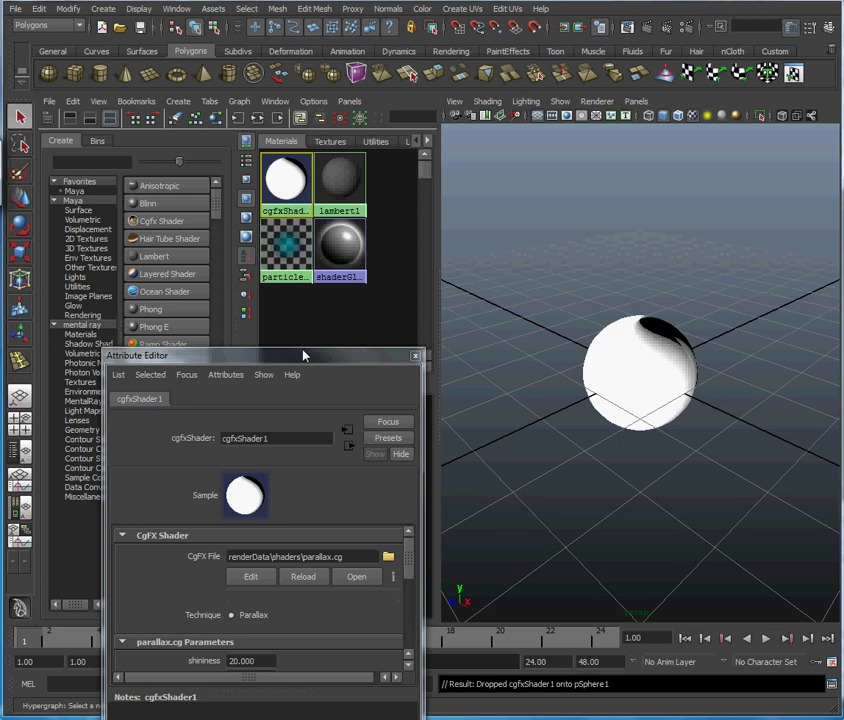
pyautogui.moveTo(304, 355); pyautogui.dragTo(368, 143)
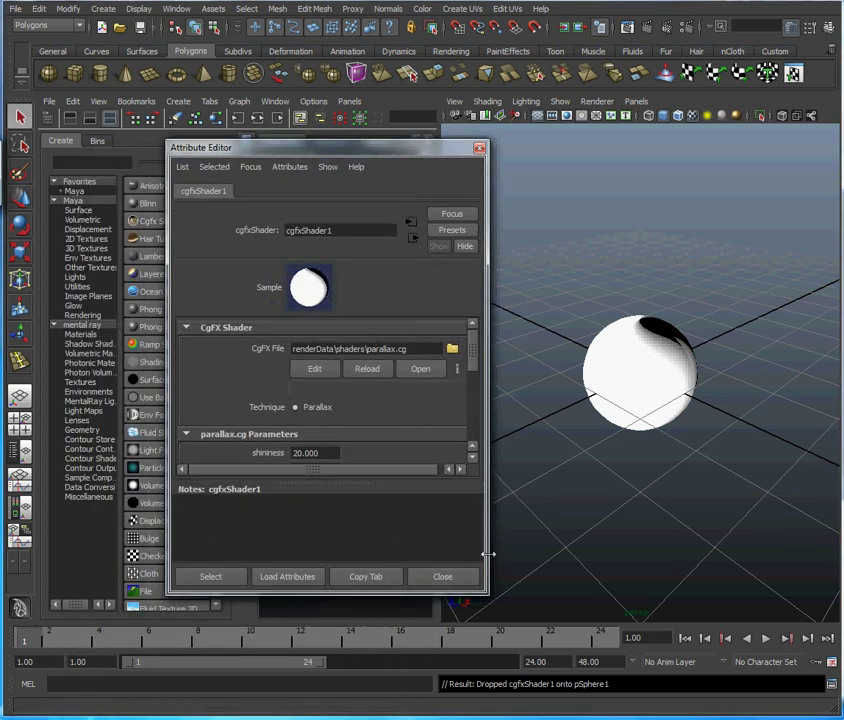
# Show cgfxShader1's parallax.cg parameters with the empty sampColor, sampNormal, sampHeight, sampShiny slots, then dolly in
pyautogui.moveTo(438, 596); pyautogui.dragTo(439, 655)
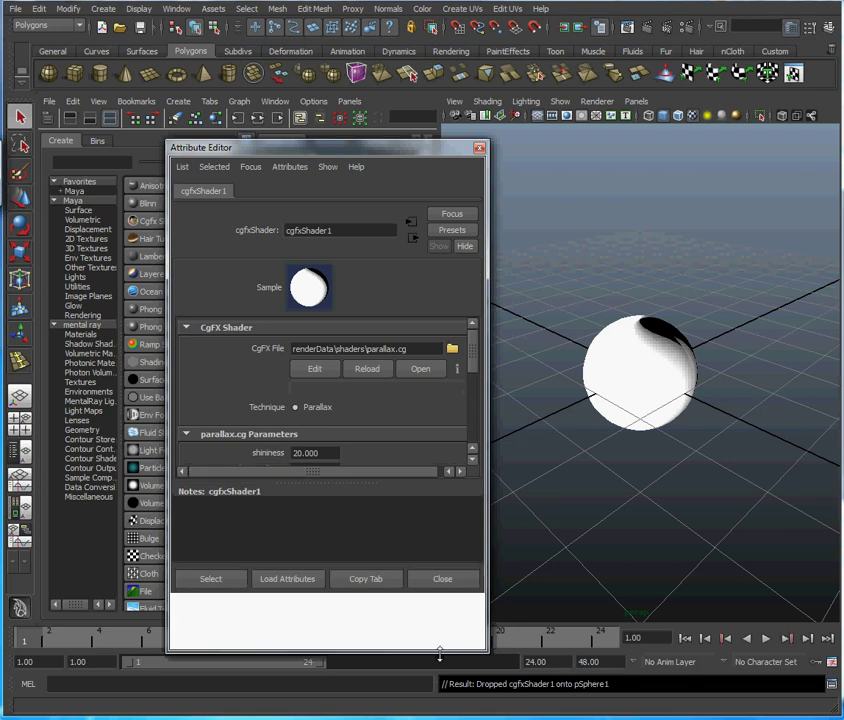
pyautogui.moveTo(387, 150); pyautogui.dragTo(656, 129)
pyautogui.click(343, 178)
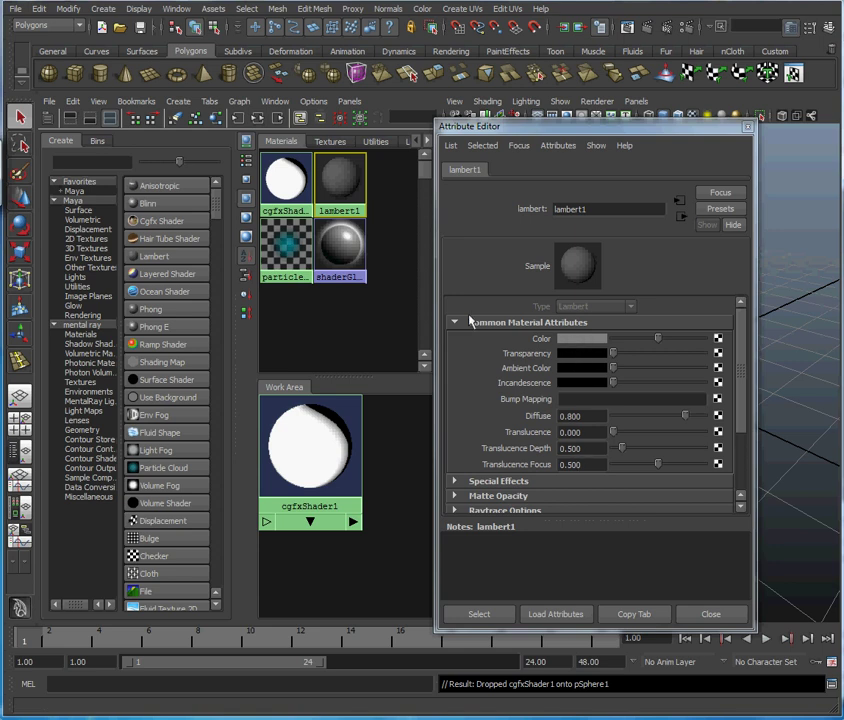
pyautogui.click(287, 180)
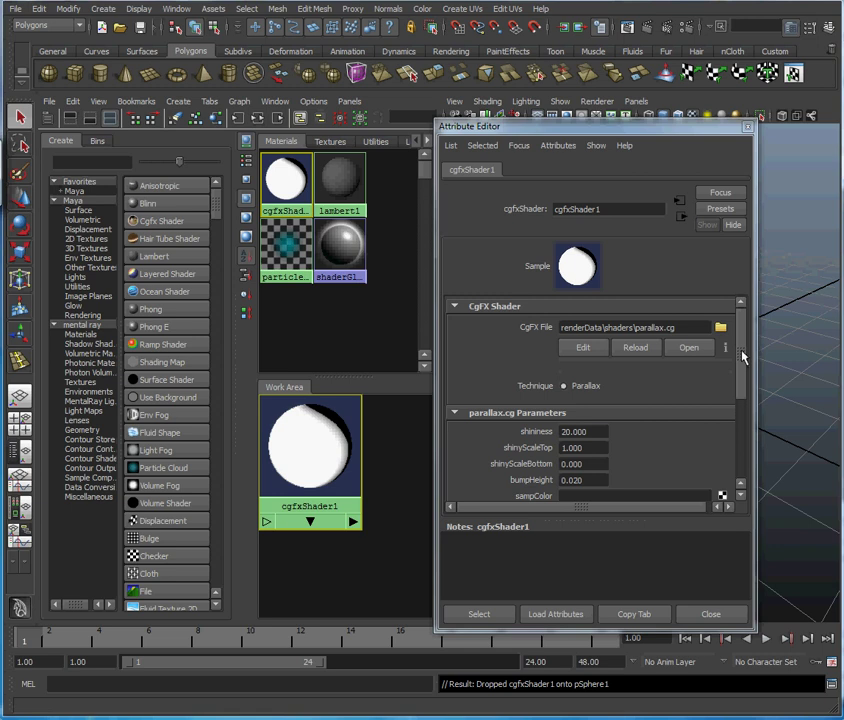
pyautogui.moveTo(743, 357); pyautogui.dragTo(744, 386)
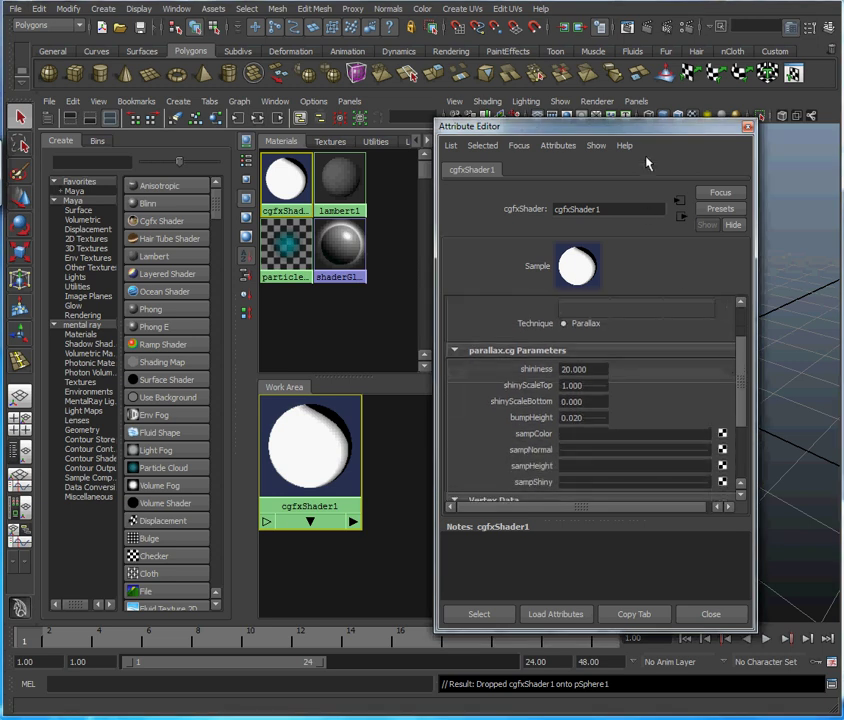
pyautogui.moveTo(654, 138); pyautogui.dragTo(309, 92)
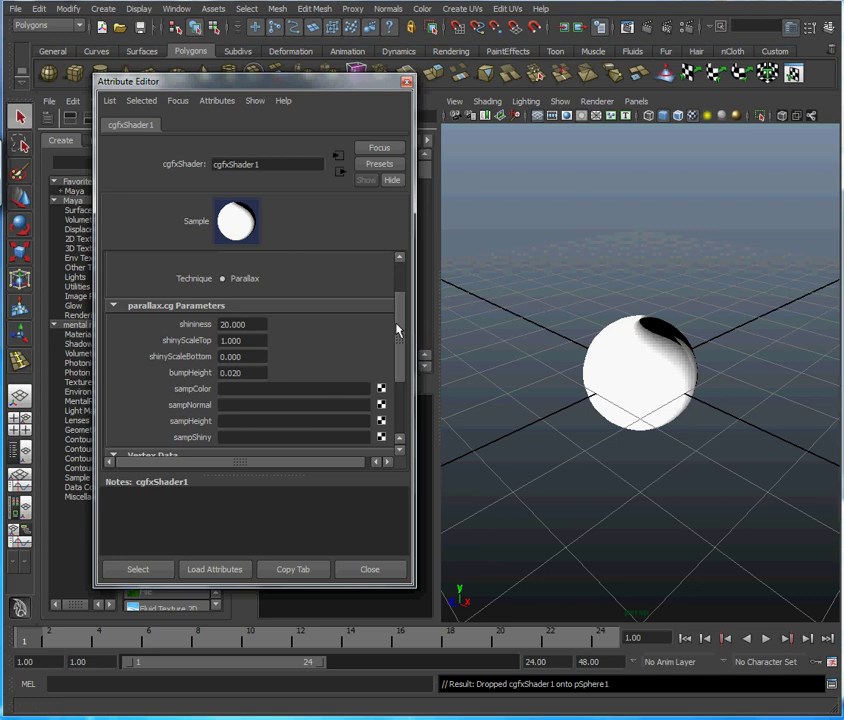
pyautogui.moveTo(398, 330); pyautogui.dragTo(397, 336)
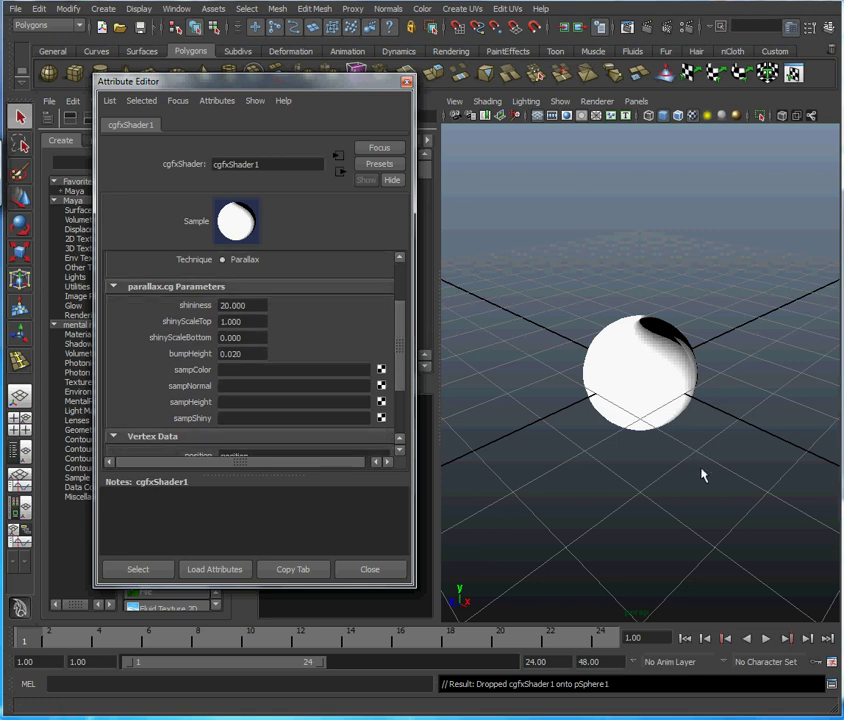
pyautogui.keyDown('alt'); pyautogui.moveTo(595, 386); pyautogui.dragTo(688, 443, button='right'); pyautogui.keyUp('alt')
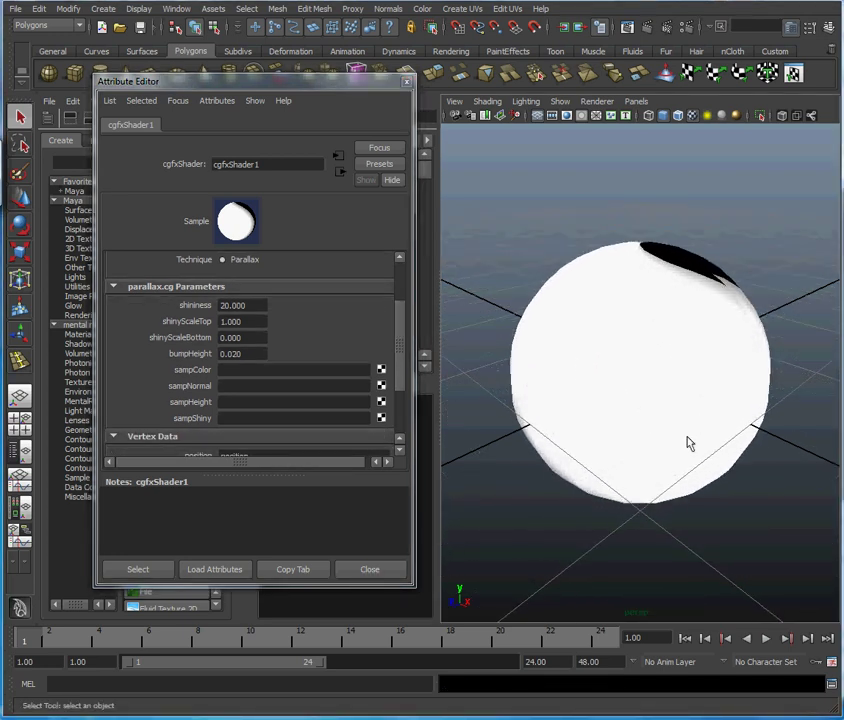
# Connect a new File texture to sampColor and graph cgfxShader1's input network
pyautogui.click(381, 372)
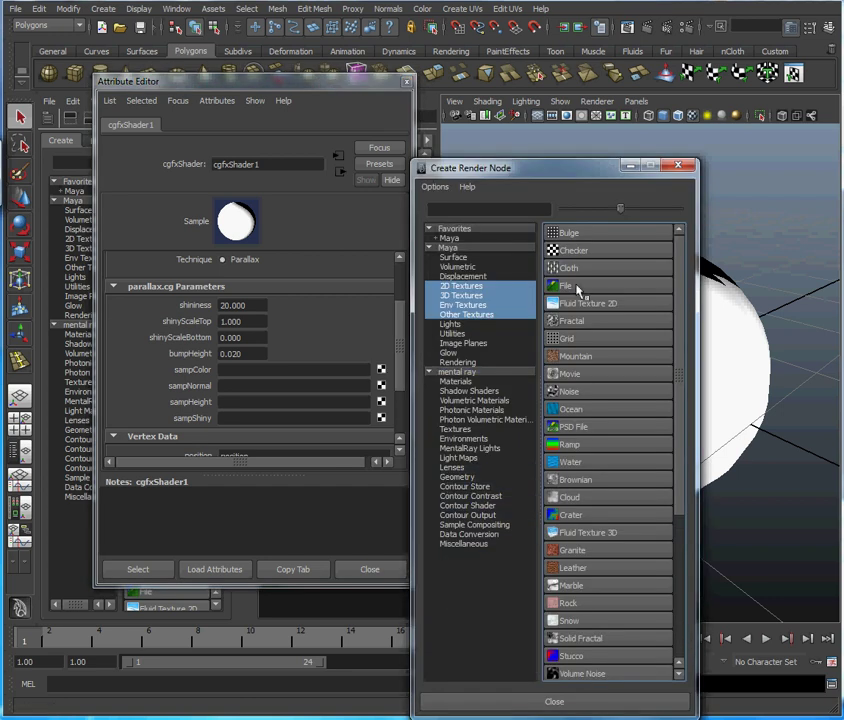
pyautogui.click(577, 288)
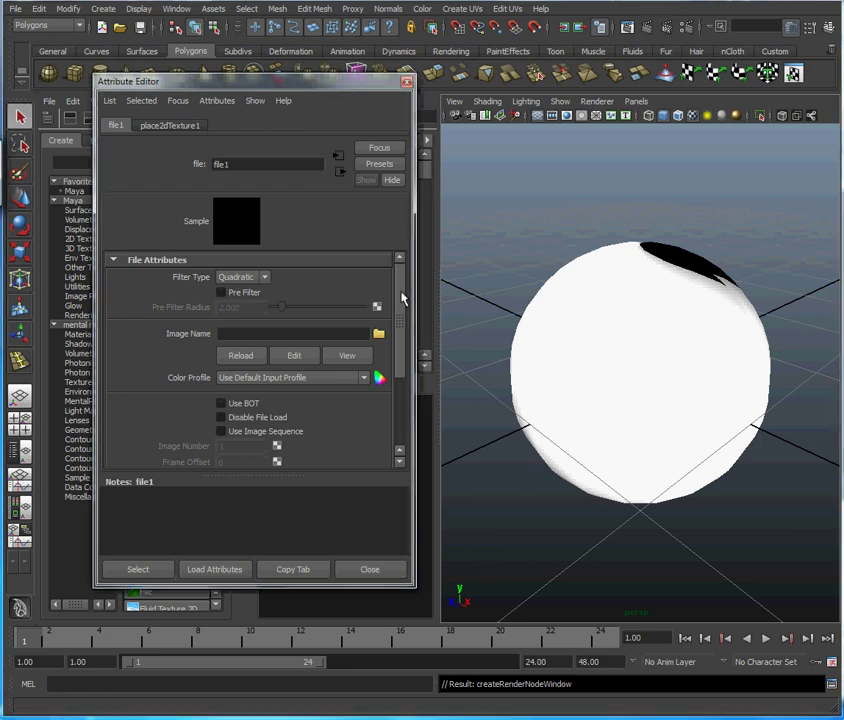
pyautogui.scroll(-1, 401, 300)
pyautogui.scroll(1, 401, 310)
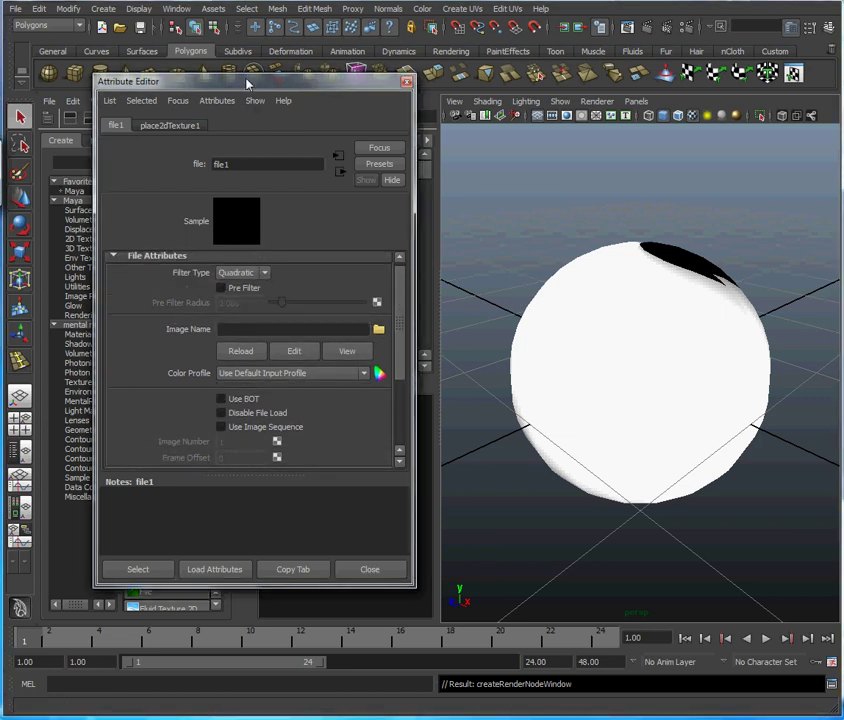
pyautogui.moveTo(270, 81); pyautogui.dragTo(672, 94)
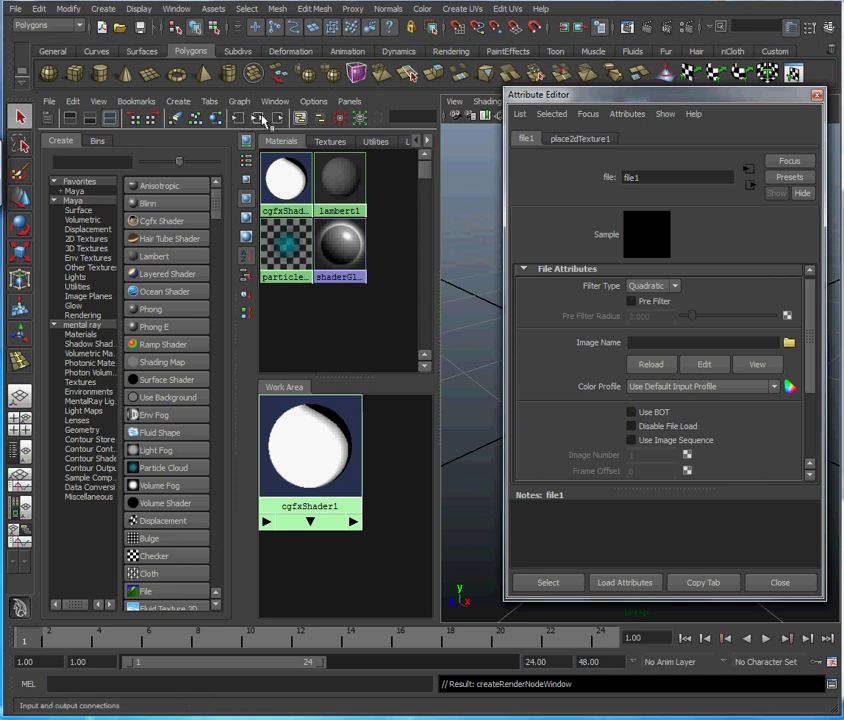
pyautogui.click(237, 121)
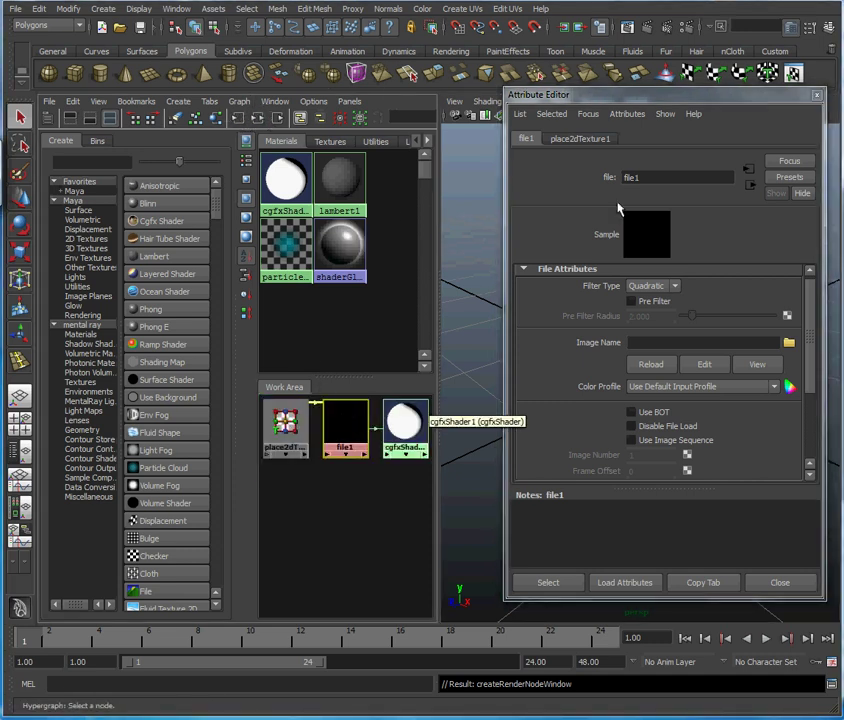
# Choose grateColorPlain.png from sourceimages as file1's image
pyautogui.moveTo(712, 94); pyautogui.dragTo(236, 91)
pyautogui.click(330, 341)
pyautogui.click(213, 257)
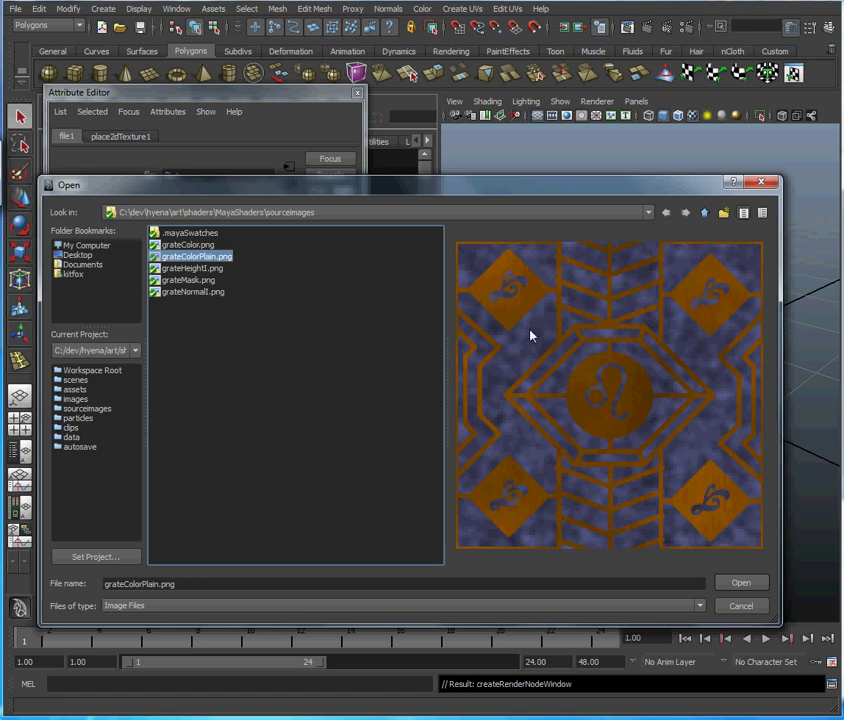
# Load grateColorPlain.png into file1 as the sphere's colour map
pyautogui.click(739, 581)
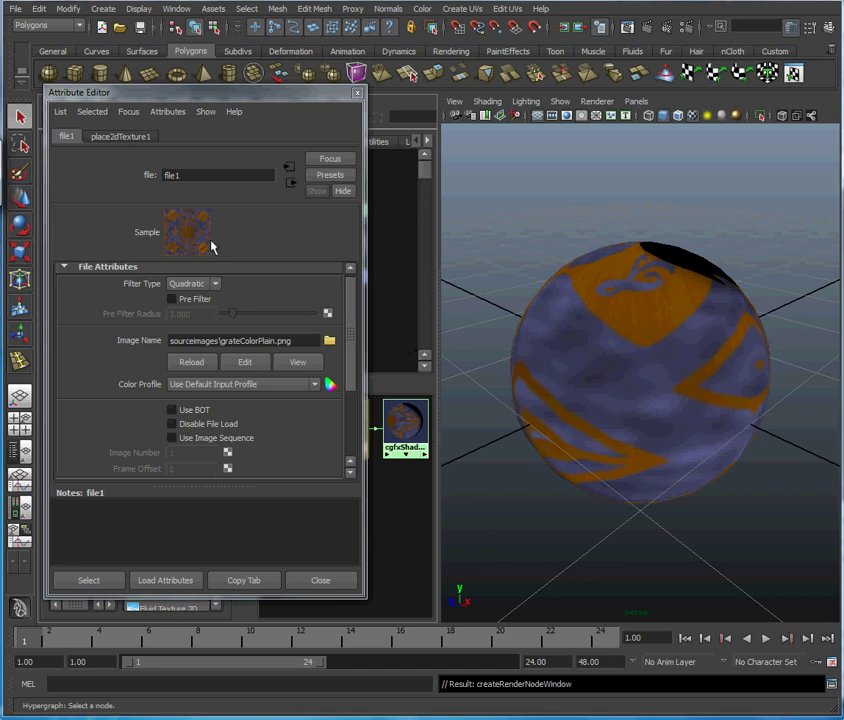
pyautogui.moveTo(256, 98); pyautogui.dragTo(290, 127)
pyautogui.click(345, 98)
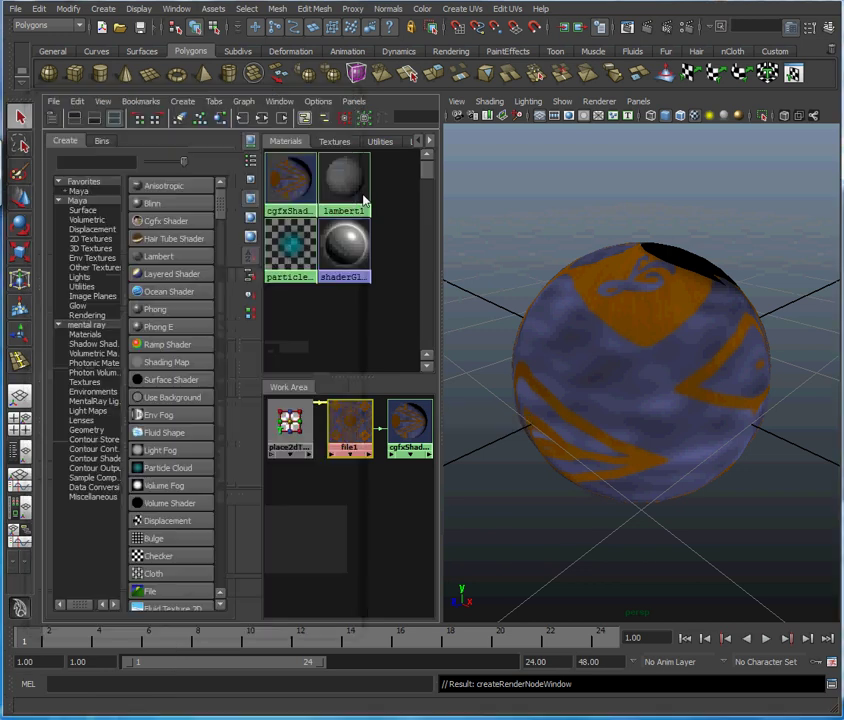
# Reopen file1's attributes as a floating window and check the parallax.cg source in TextPad
pyautogui.hotkey('ctrl', 'a')
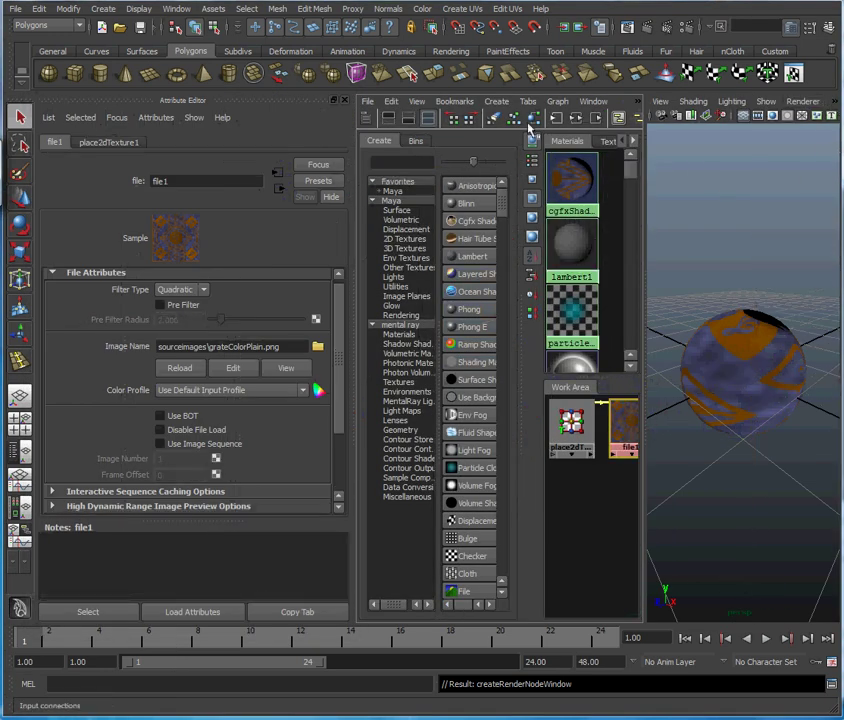
pyautogui.click(335, 101)
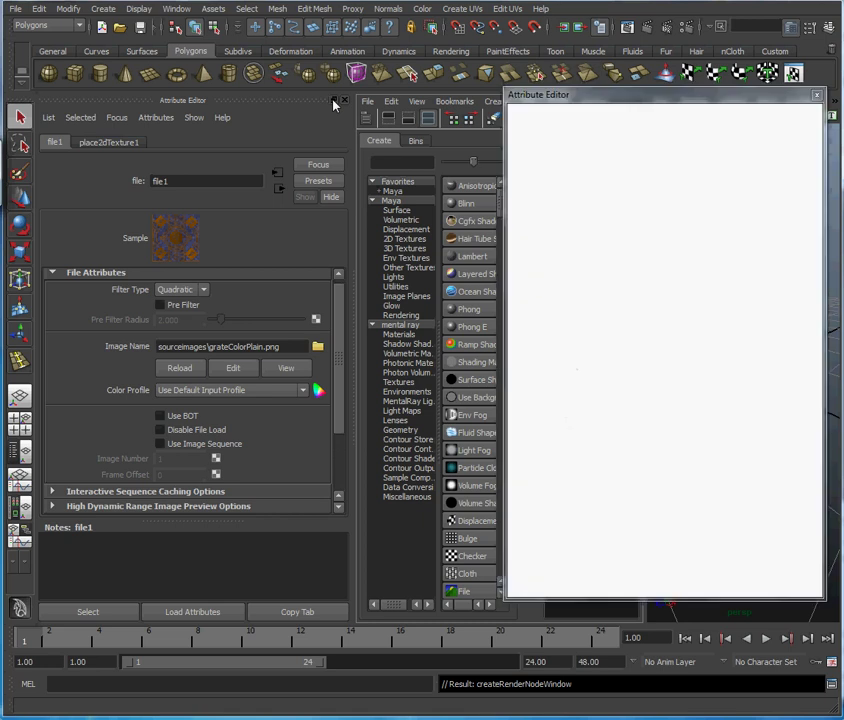
pyautogui.moveTo(633, 104); pyautogui.dragTo(238, 474)
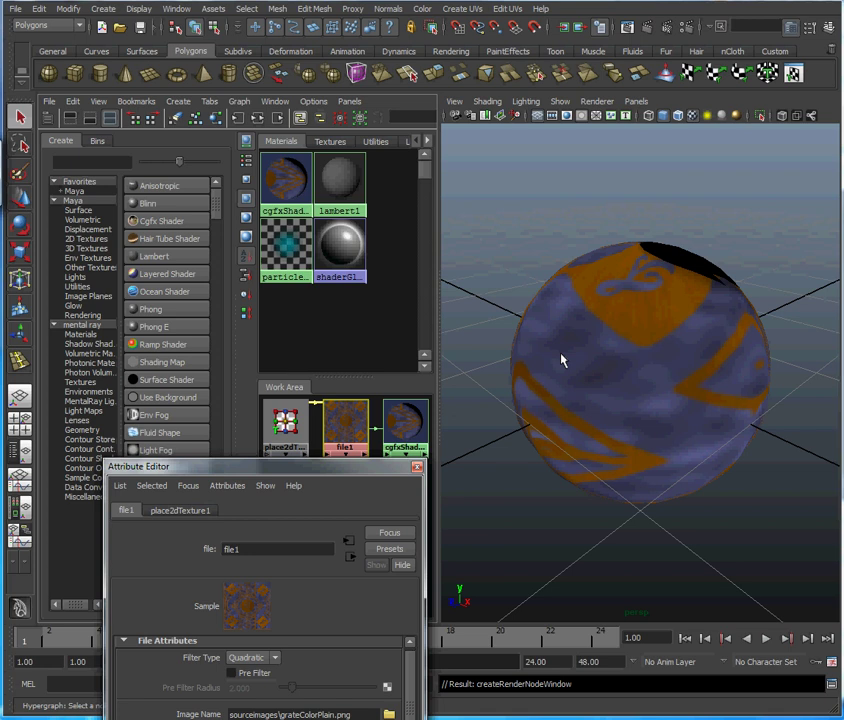
pyautogui.hotkey('alt', 'Tab')
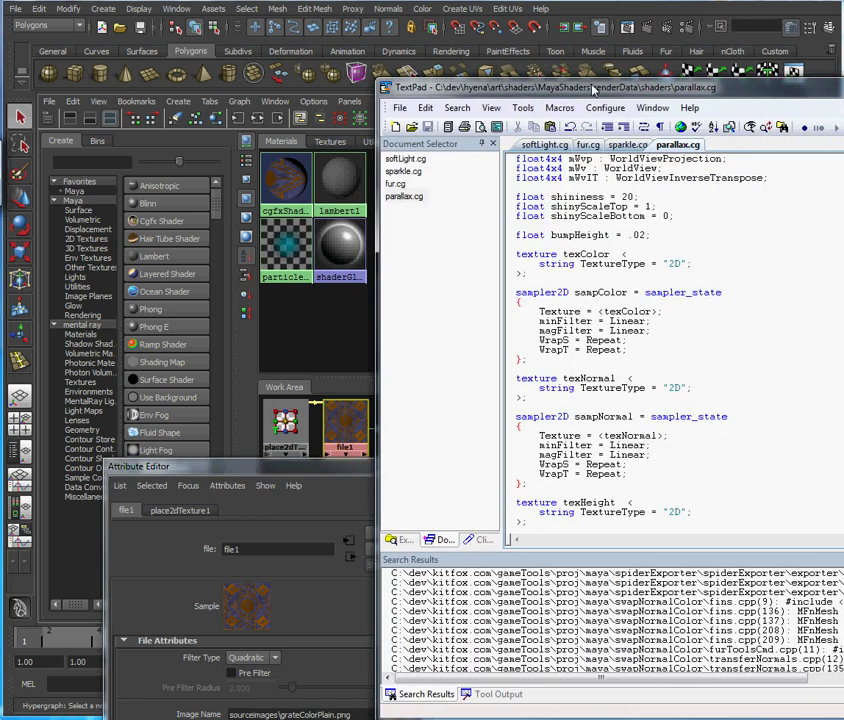
pyautogui.hotkey('alt', 'Tab')
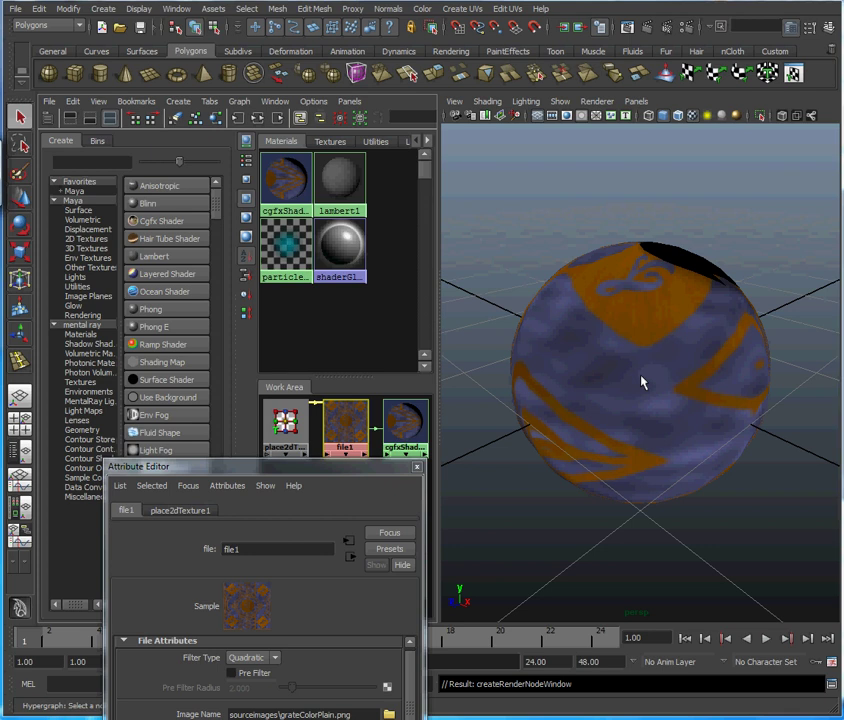
# Orbit around the grateColorPlain-textured sphere and move the attribute window down to reveal the Hypershade swatches
pyautogui.keyDown('alt'); pyautogui.moveTo(646, 414); pyautogui.dragTo(668, 350); pyautogui.keyUp('alt')
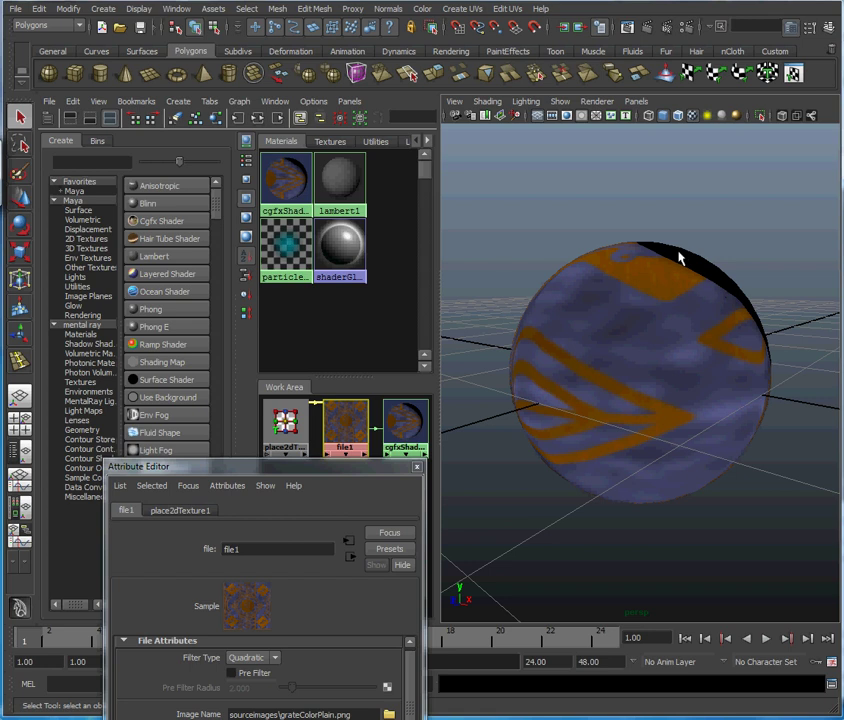
pyautogui.keyDown('alt'); pyautogui.moveTo(577, 353); pyautogui.dragTo(605, 352); pyautogui.keyUp('alt')
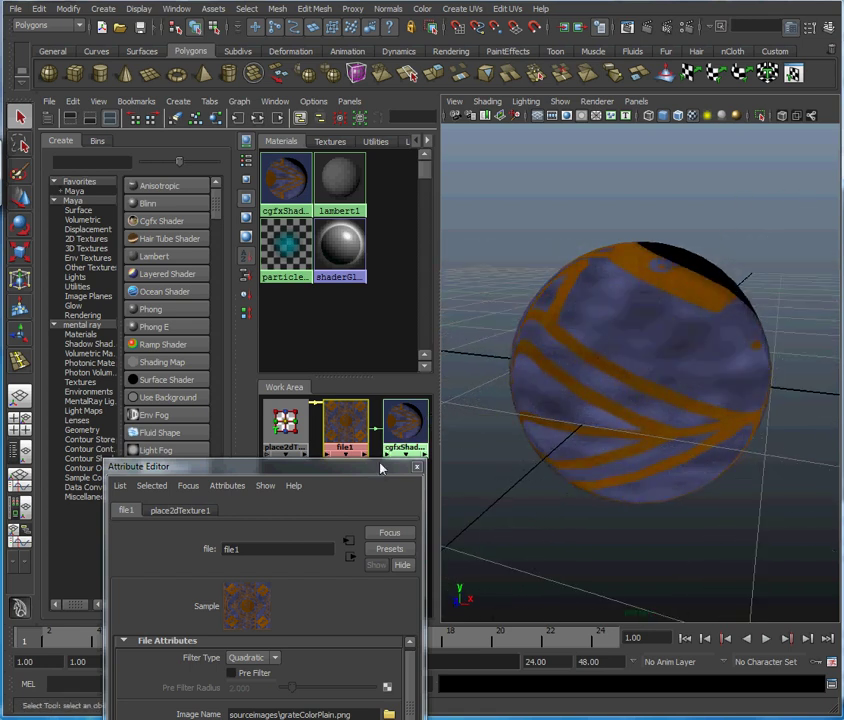
pyautogui.moveTo(377, 471); pyautogui.dragTo(476, 152)
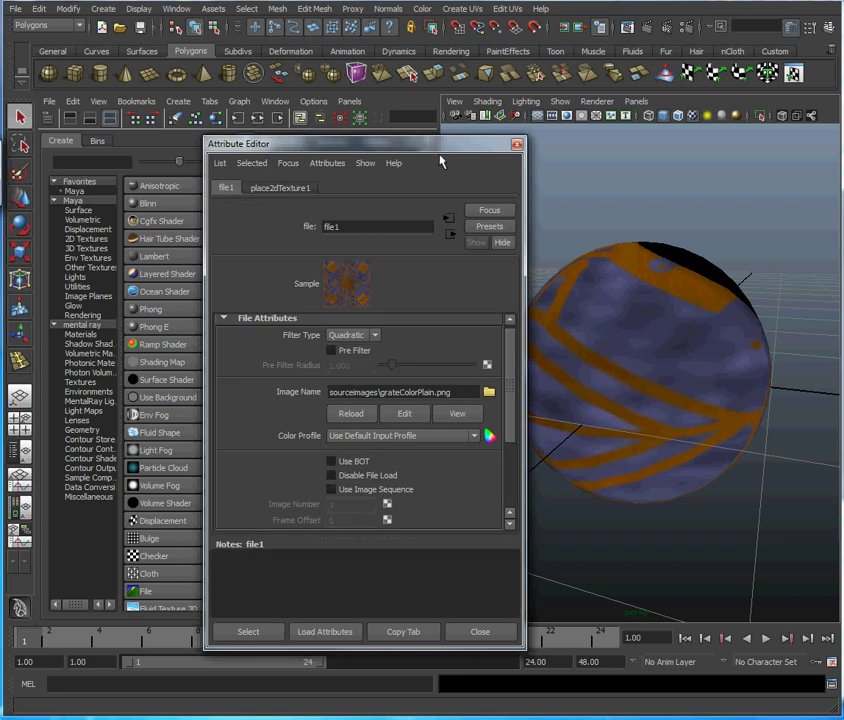
pyautogui.moveTo(444, 147); pyautogui.dragTo(451, 274)
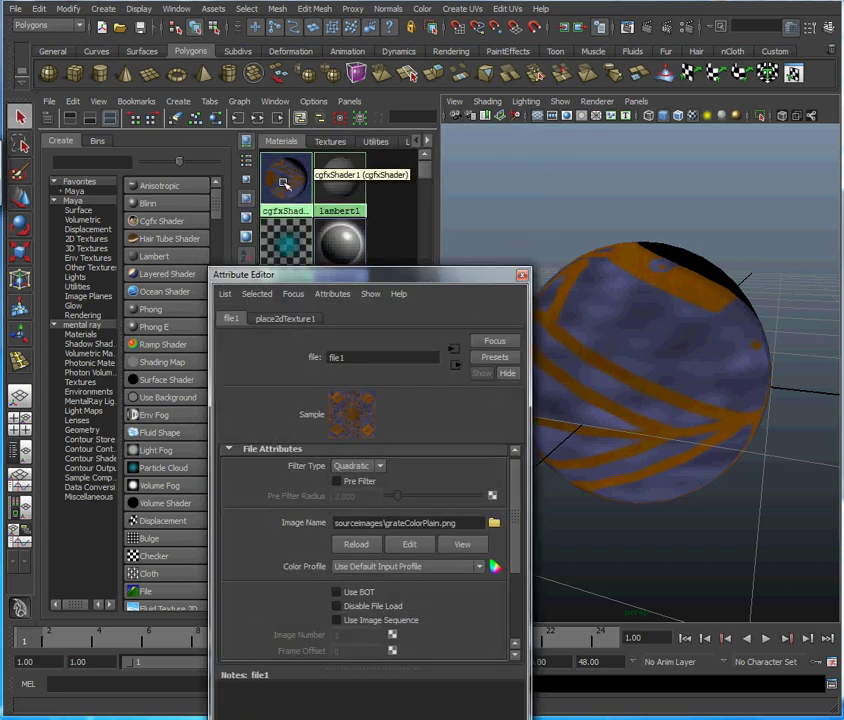
# Select cgfxShader1 and connect a new File texture node to its sampNormal slot
pyautogui.click(284, 182)
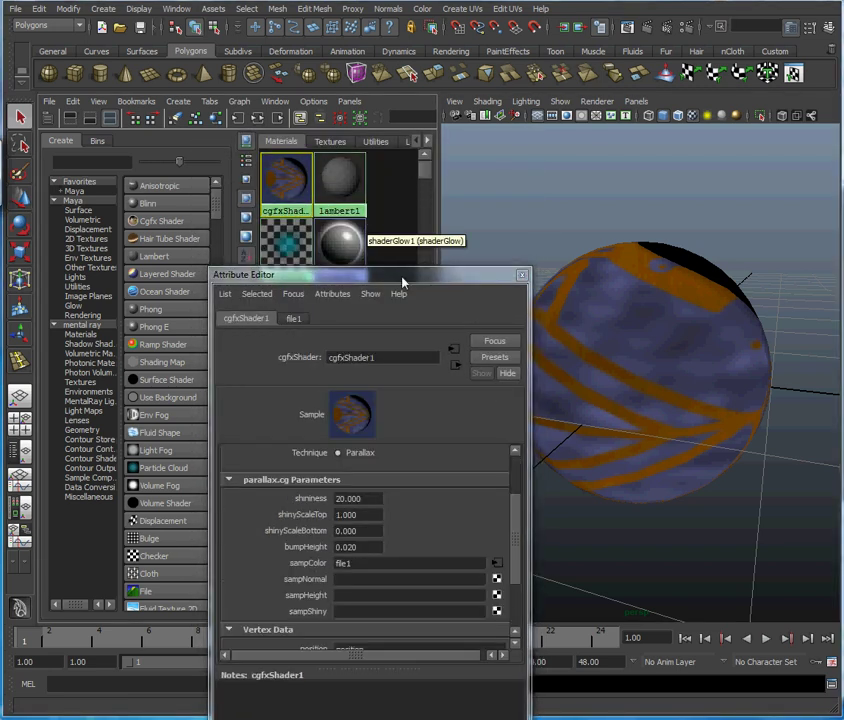
pyautogui.moveTo(404, 278); pyautogui.dragTo(334, 125)
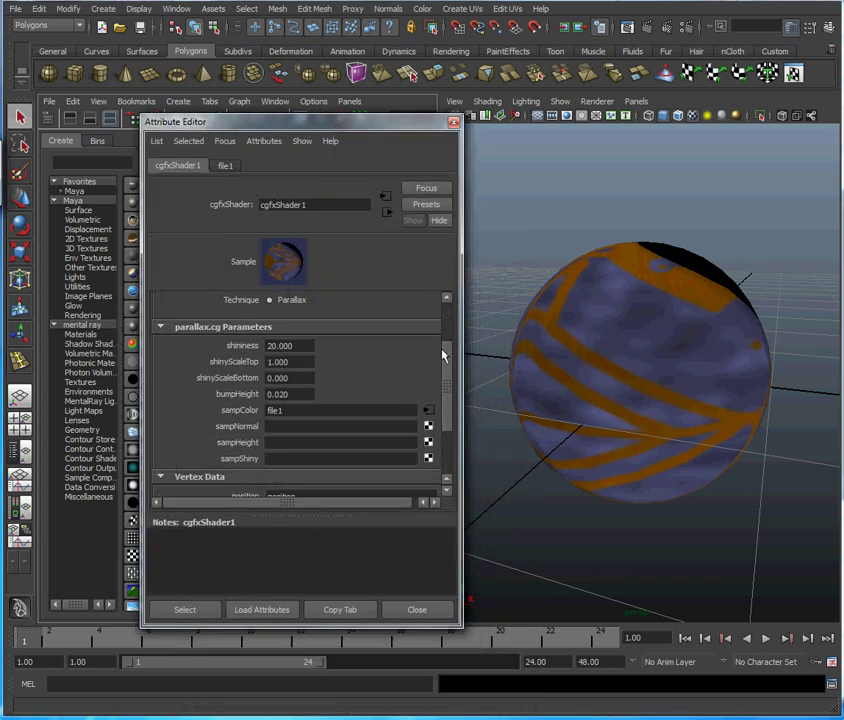
pyautogui.moveTo(446, 349); pyautogui.dragTo(428, 391)
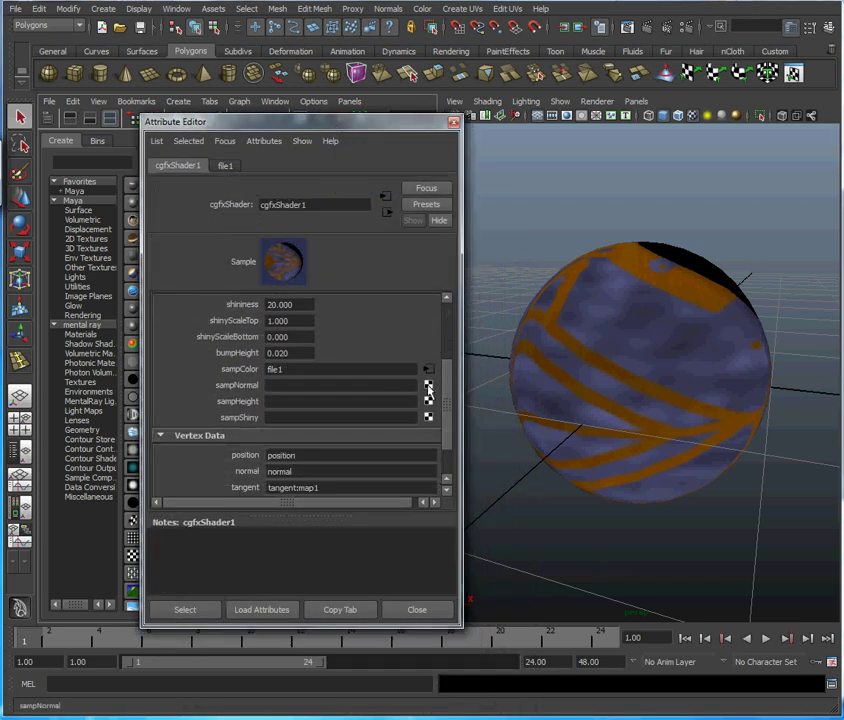
pyautogui.click(428, 388)
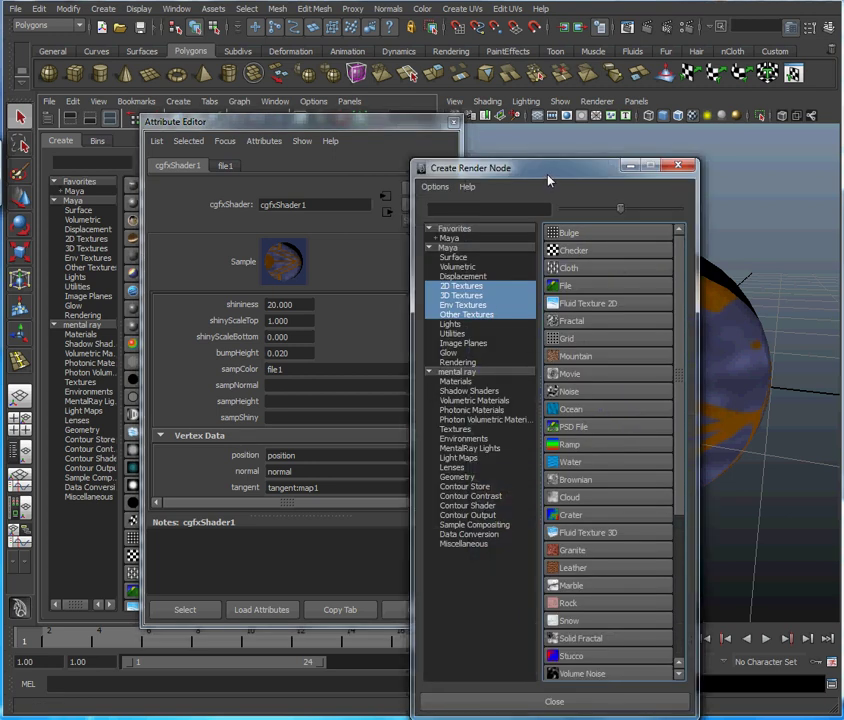
pyautogui.click(565, 285)
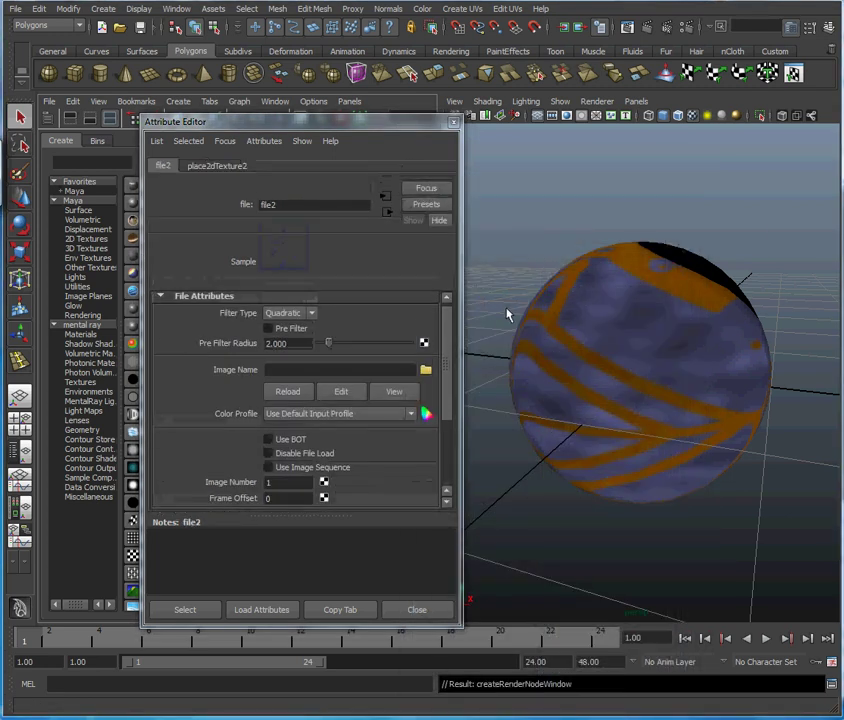
# Load sourceimages/grateNormal1.png as the image for file2
pyautogui.click(425, 371)
pyautogui.moveTo(399, 180); pyautogui.dragTo(382, 55)
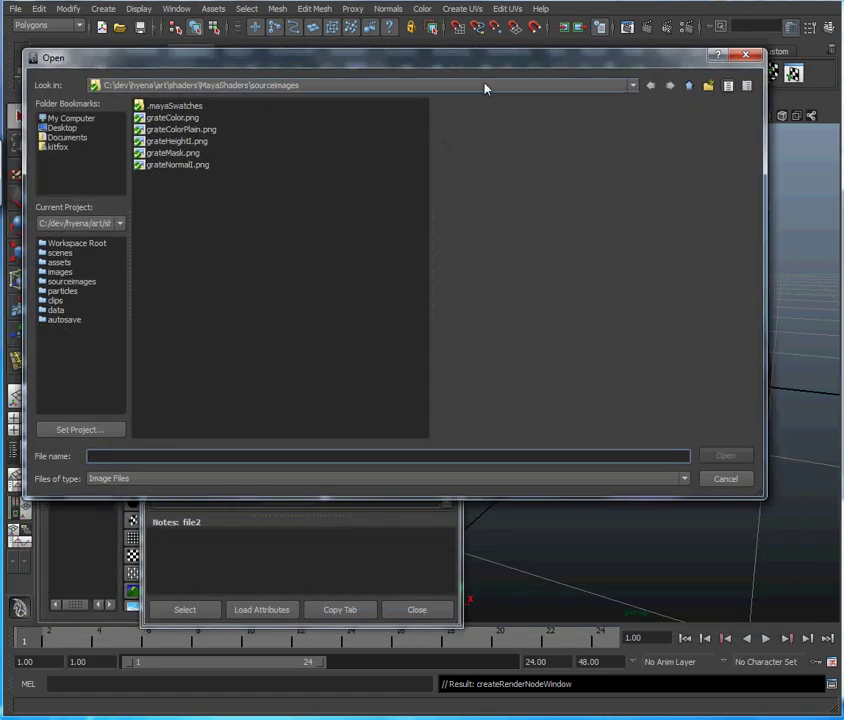
pyautogui.moveTo(478, 65); pyautogui.dragTo(519, 347)
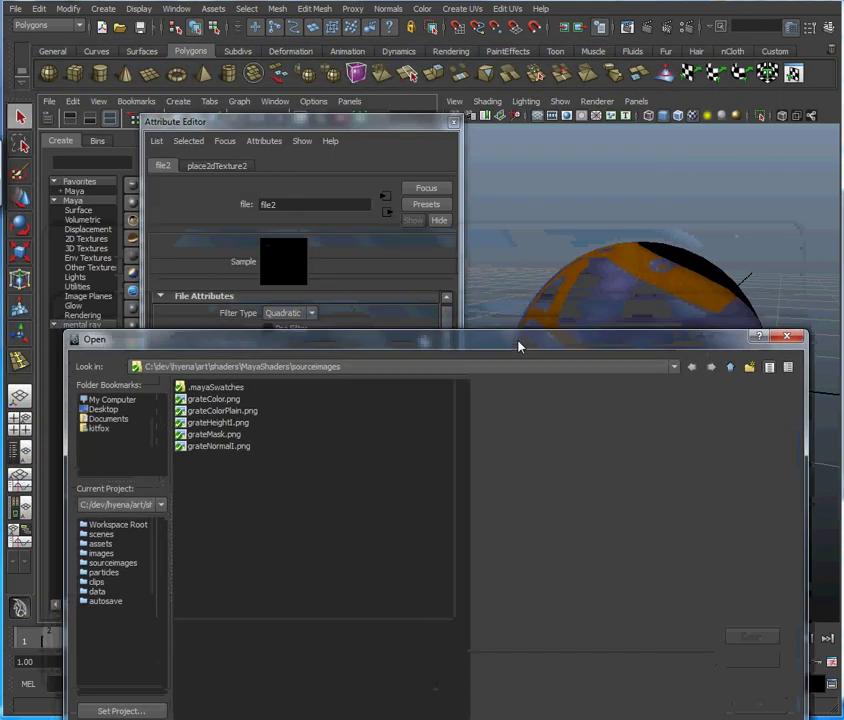
pyautogui.click(238, 447)
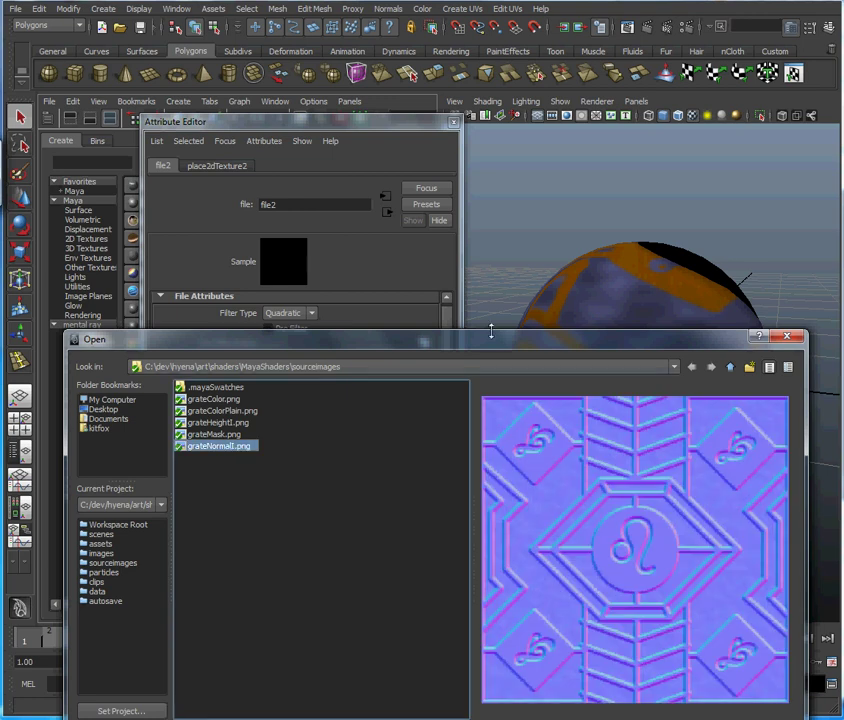
pyautogui.moveTo(497, 353); pyautogui.dragTo(302, 100)
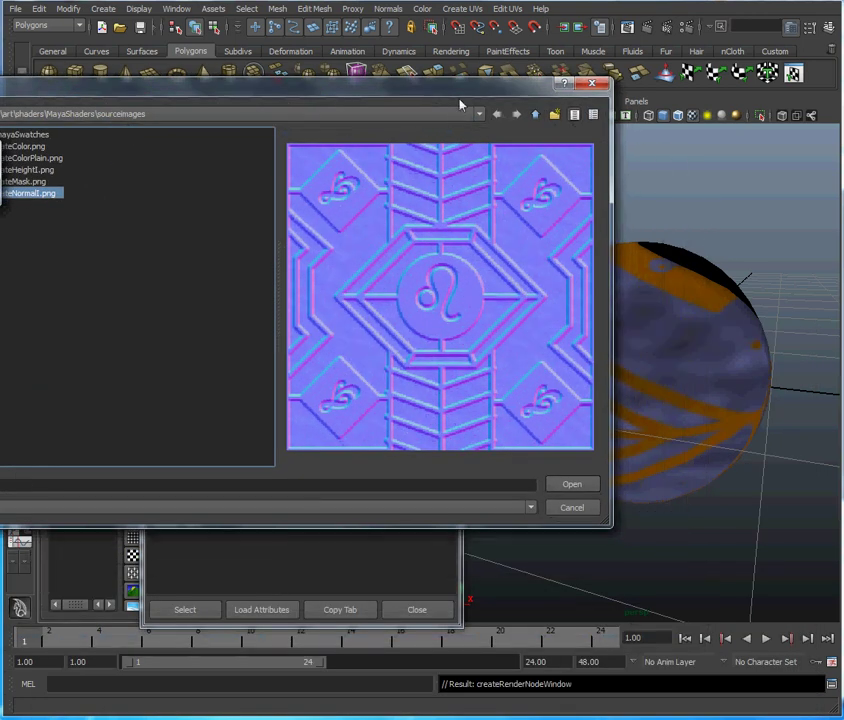
pyautogui.moveTo(464, 93); pyautogui.dragTo(396, 82)
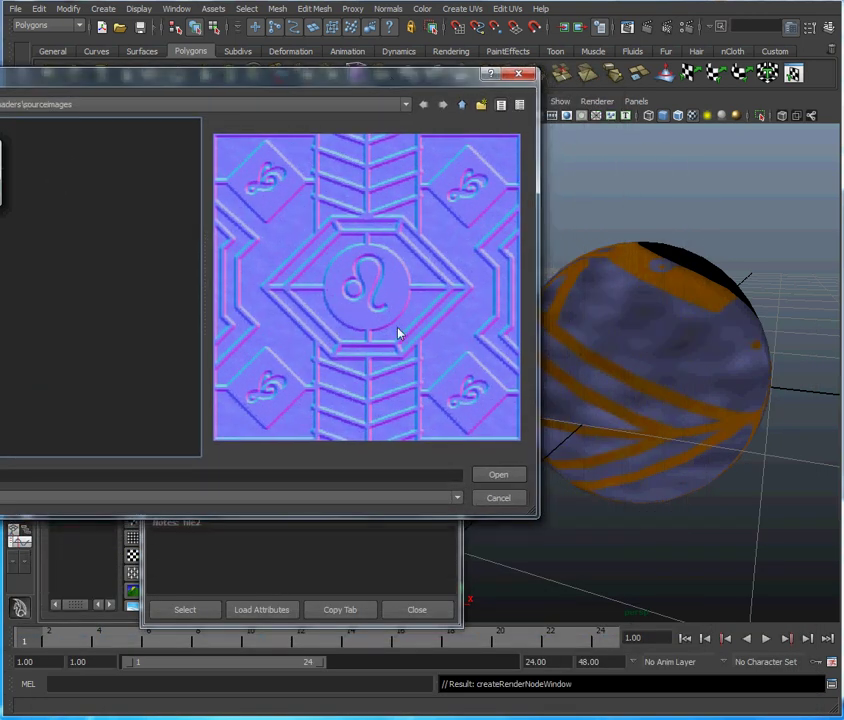
pyautogui.click(489, 476)
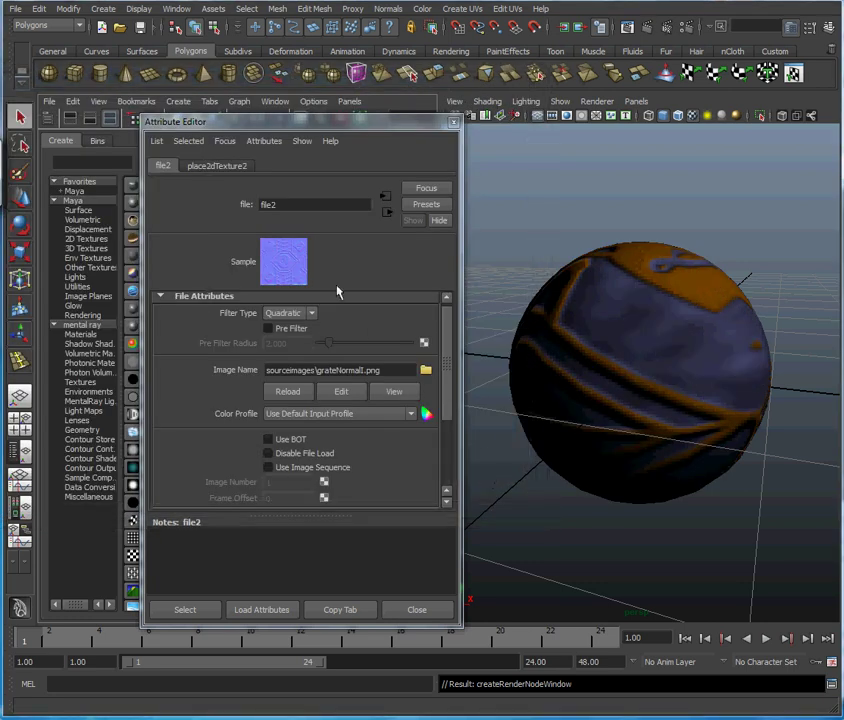
# Move the texture settings aside and orbit the sphere to inspect the grate normal map
pyautogui.moveTo(316, 120); pyautogui.dragTo(542, 496)
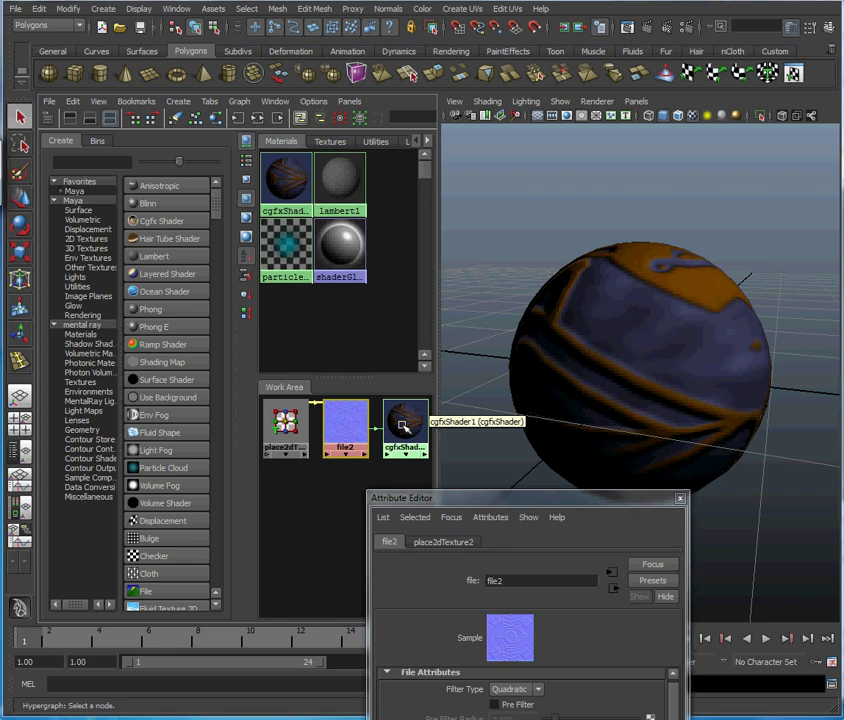
pyautogui.moveTo(512, 505); pyautogui.dragTo(241, 148)
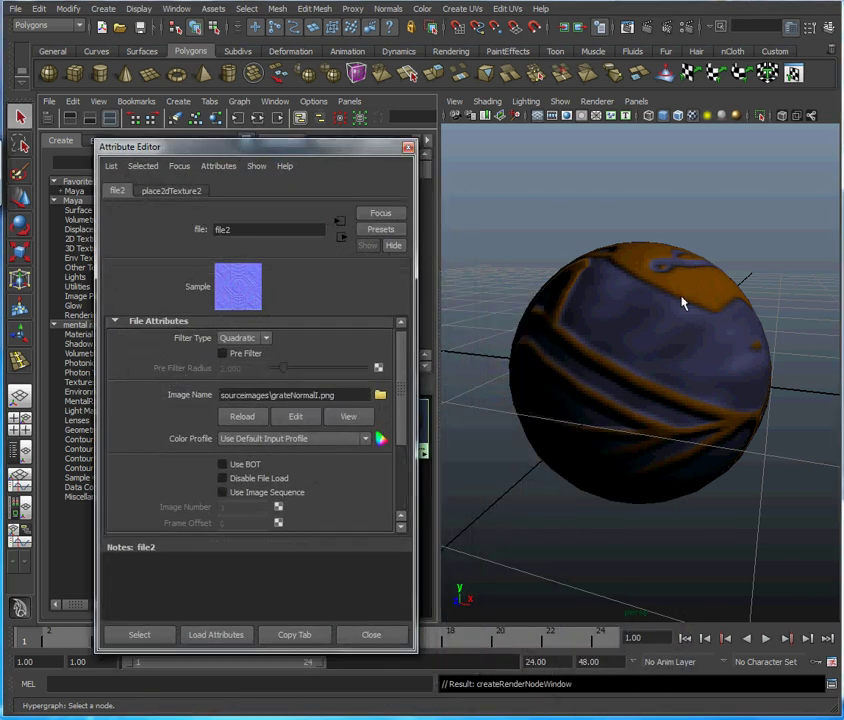
pyautogui.keyDown('alt'); pyautogui.moveTo(682, 324); pyautogui.dragTo(622, 339); pyautogui.keyUp('alt')
pyautogui.keyDown('alt'); pyautogui.moveTo(727, 377); pyautogui.dragTo(659, 360, button='right'); pyautogui.keyUp('alt')
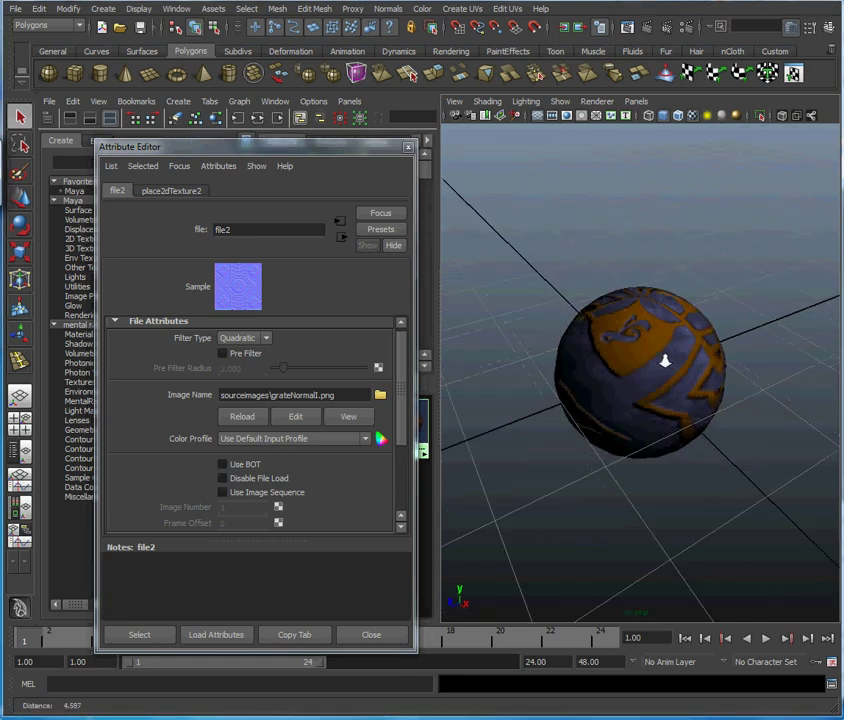
pyautogui.keyDown('alt'); pyautogui.moveTo(635, 400); pyautogui.dragTo(639, 373); pyautogui.keyUp('alt')
pyautogui.keyDown('alt'); pyautogui.moveTo(616, 379); pyautogui.dragTo(633, 382, button='right'); pyautogui.keyUp('alt')
pyautogui.keyDown('alt'); pyautogui.moveTo(603, 362); pyautogui.dragTo(628, 348); pyautogui.keyUp('alt')
# Reload cgfxShader1's settings, showing sampColor on file1 and sampNormal on file2
pyautogui.moveTo(341, 151); pyautogui.dragTo(664, 499)
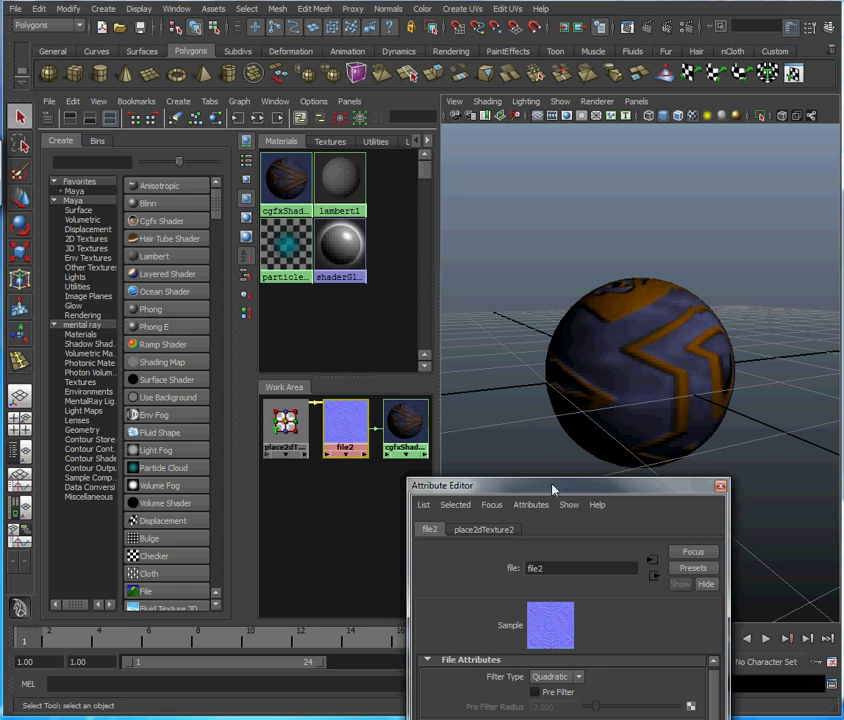
pyautogui.moveTo(560, 486); pyautogui.dragTo(363, 210)
pyautogui.moveTo(516, 430)
pyautogui.mouseDown()
pyautogui.moveTo(516, 526)
pyautogui.moveTo(519, 451)
pyautogui.mouseUp()
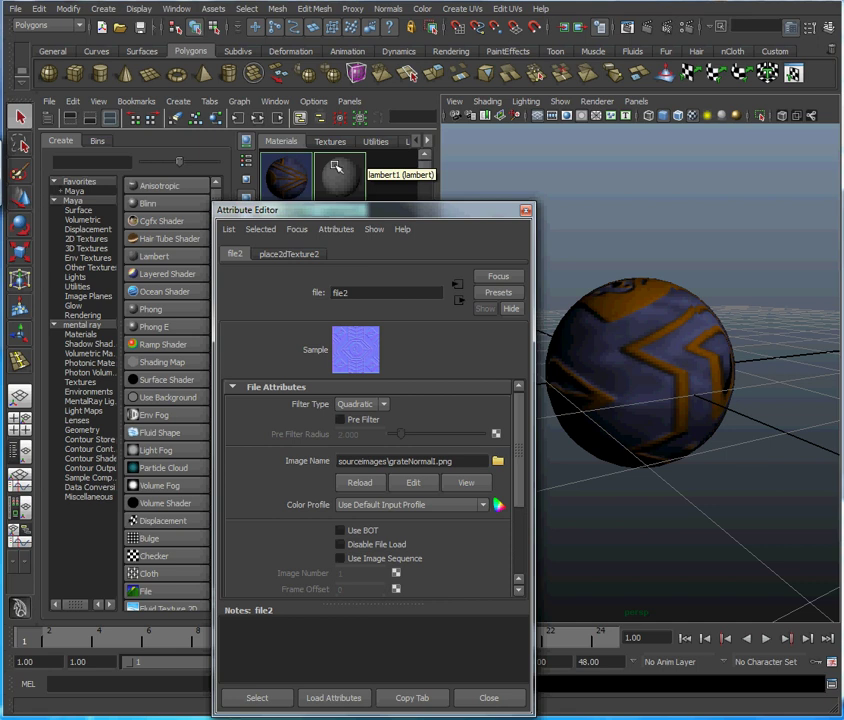
pyautogui.click(292, 177)
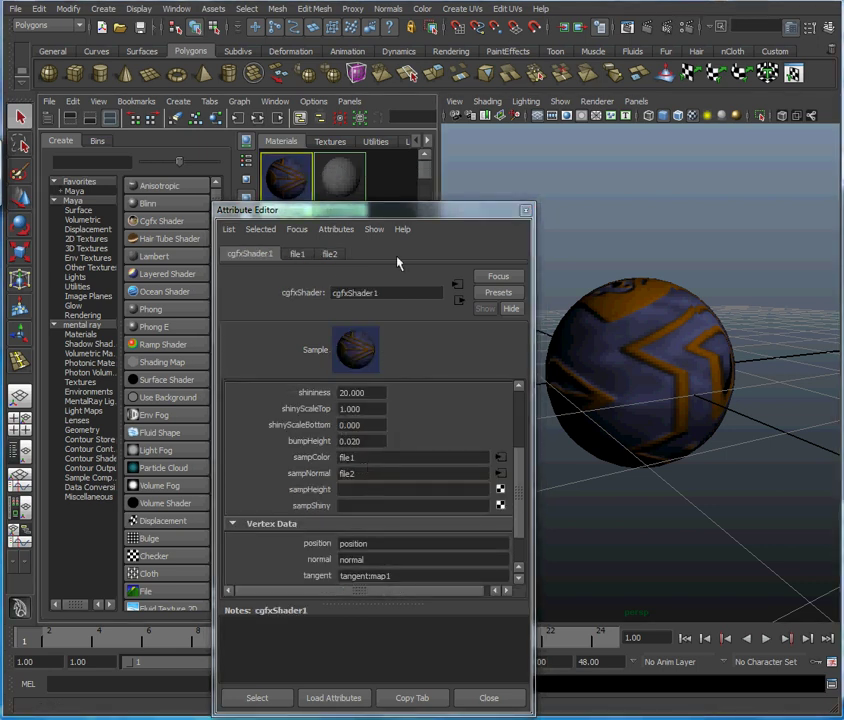
pyautogui.moveTo(434, 212); pyautogui.dragTo(360, 120)
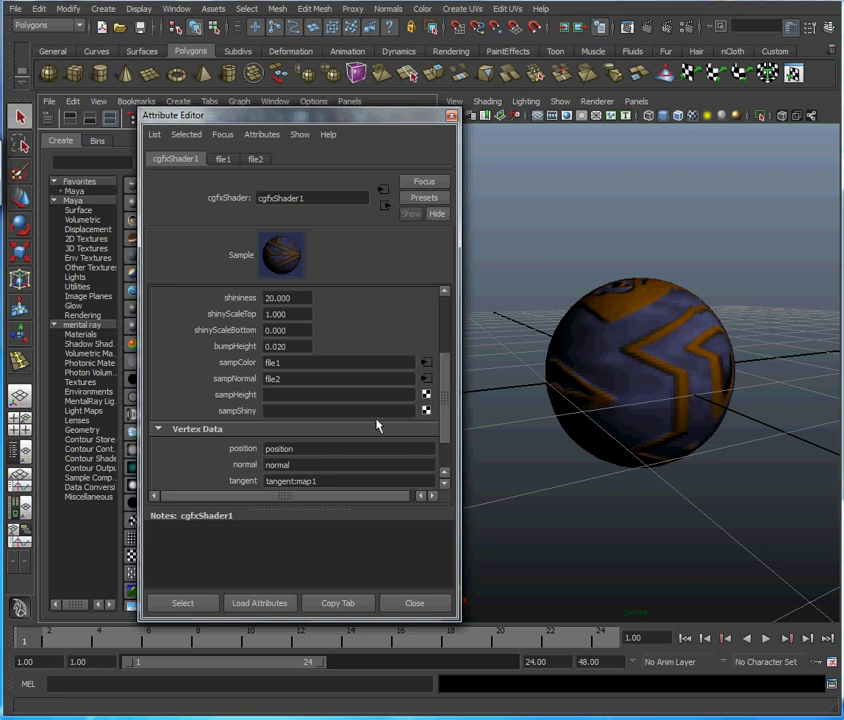
# Select the sphere and apply Create UVs > Spherical Mapping to it
pyautogui.moveTo(402, 127); pyautogui.dragTo(341, 168)
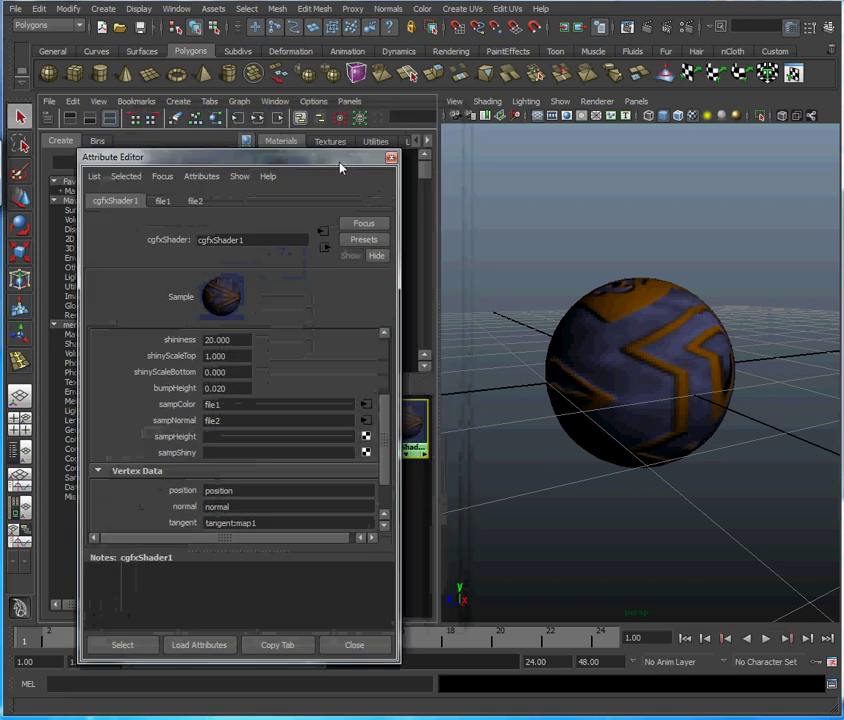
pyautogui.click(462, 8)
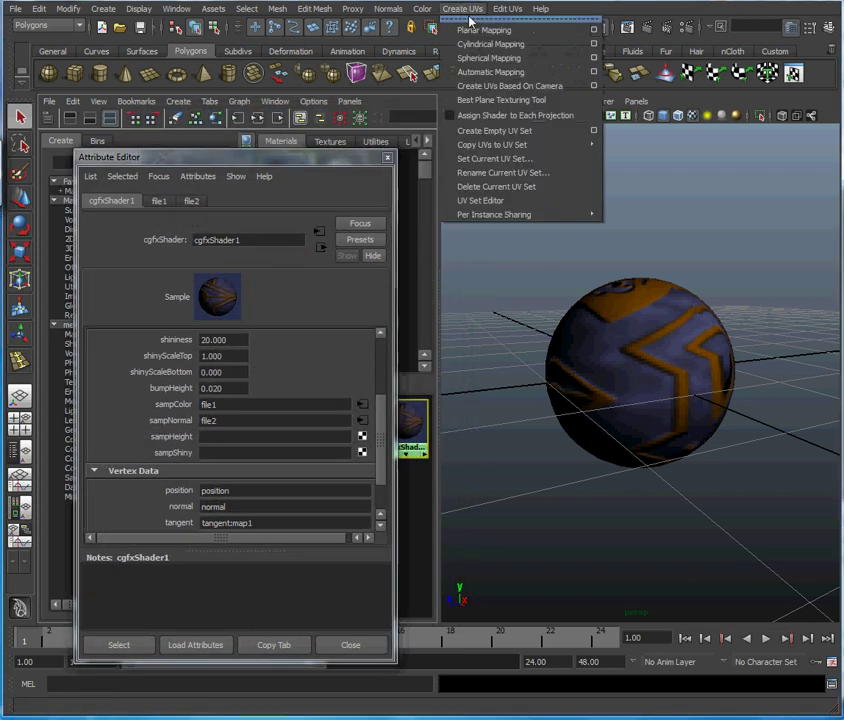
pyautogui.click(489, 58)
pyautogui.click(588, 194)
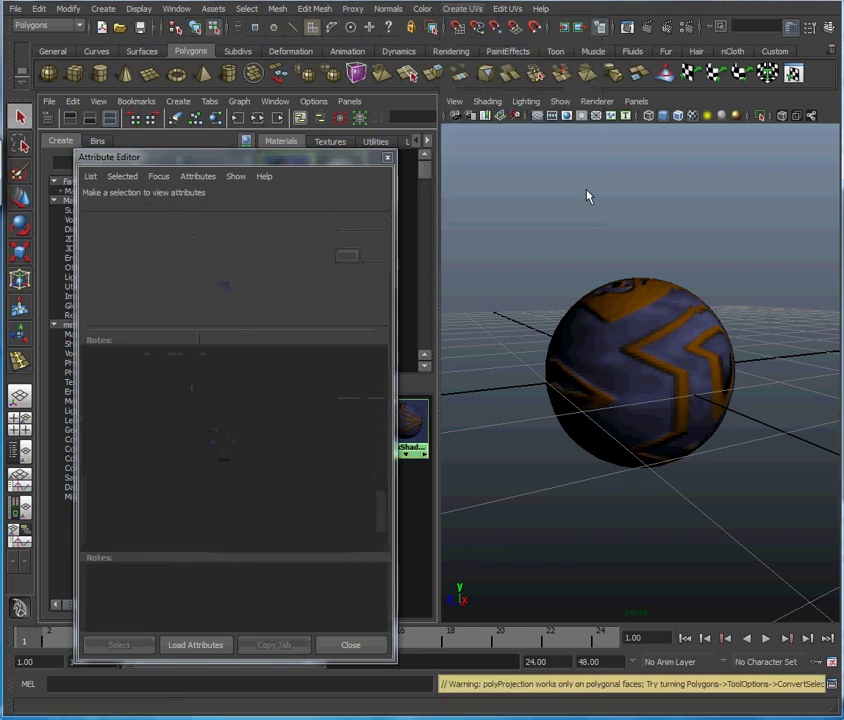
pyautogui.click(618, 305)
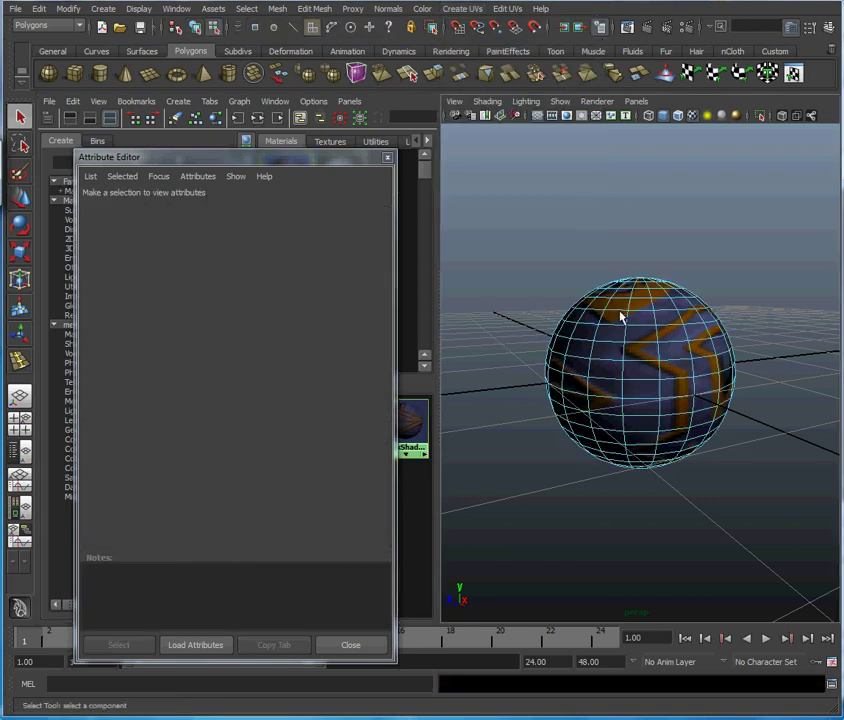
pyautogui.click(464, 10)
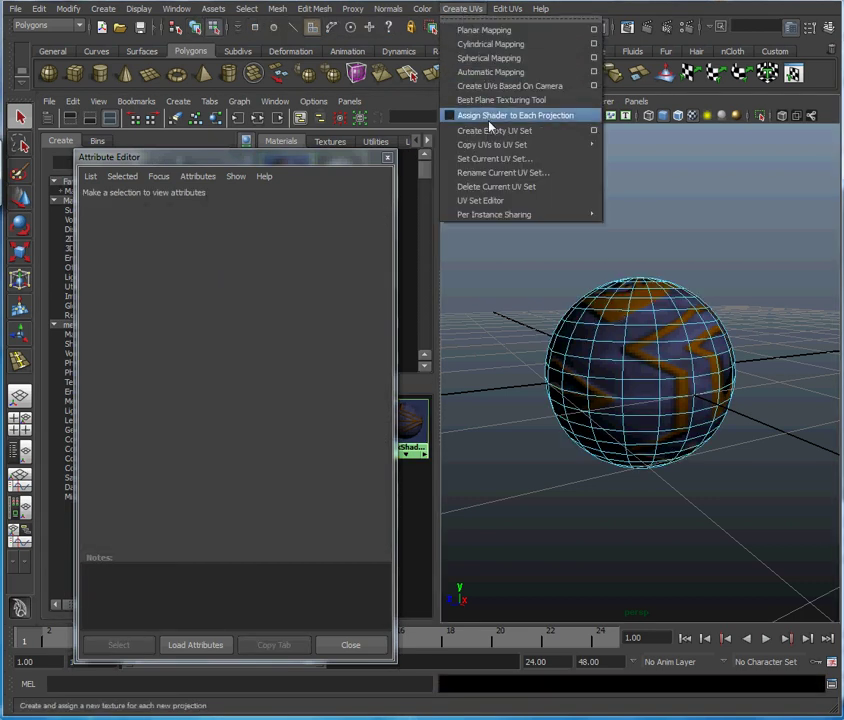
pyautogui.click(502, 61)
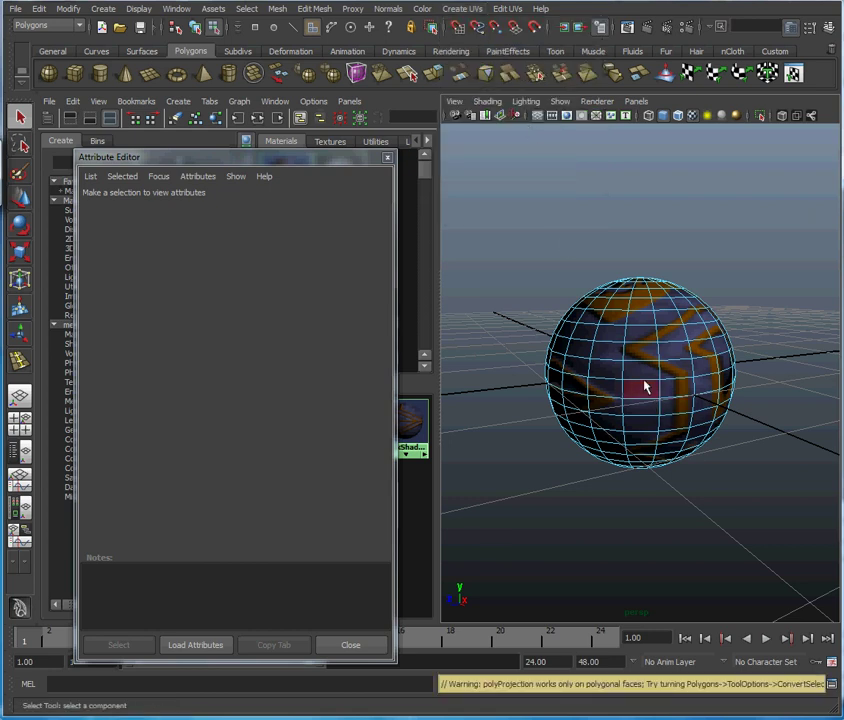
pyautogui.moveTo(645, 388); pyautogui.dragTo(708, 364, button='right')
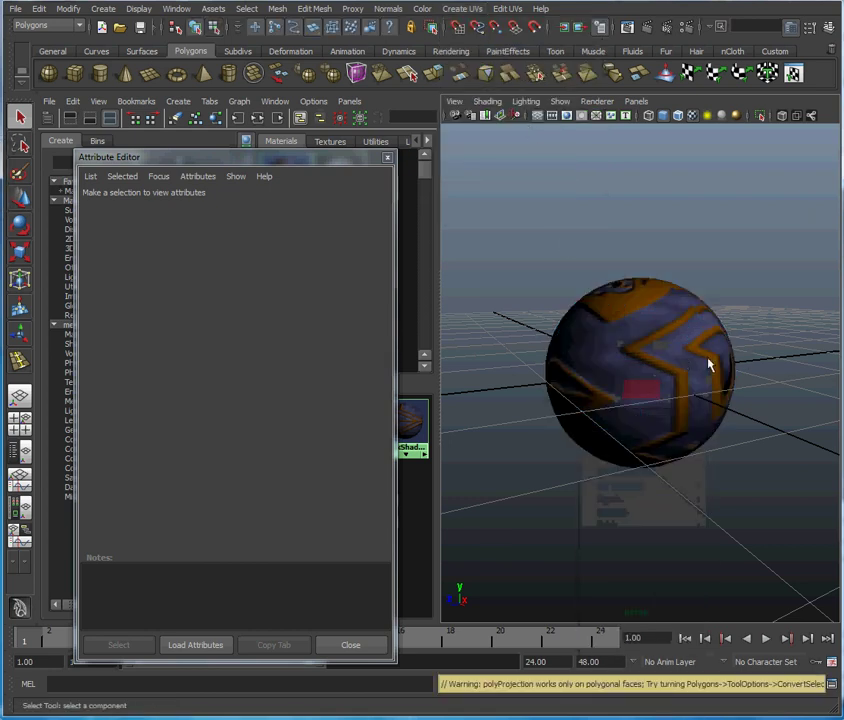
pyautogui.click(632, 346)
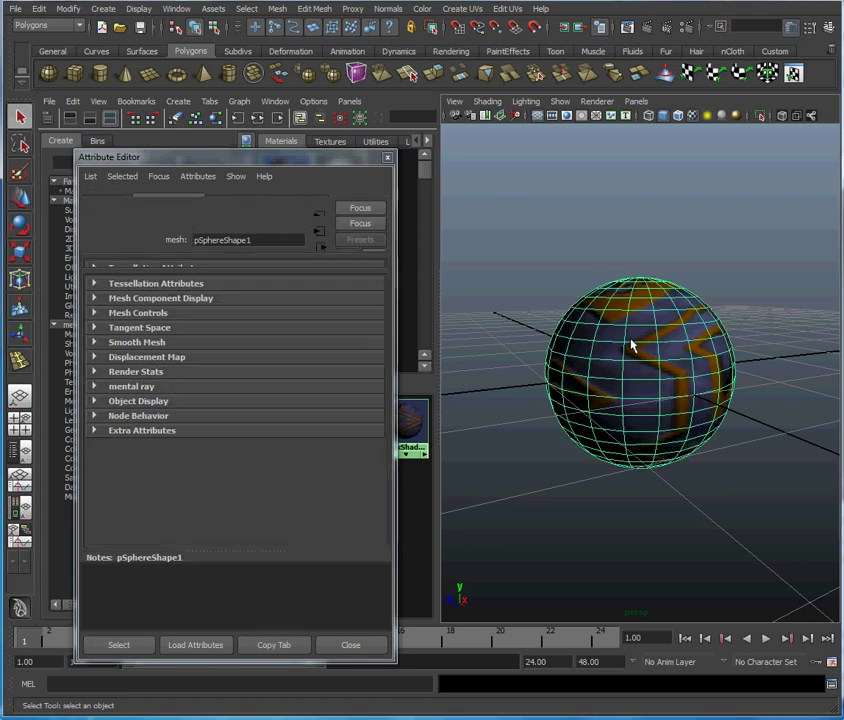
pyautogui.click(462, 9)
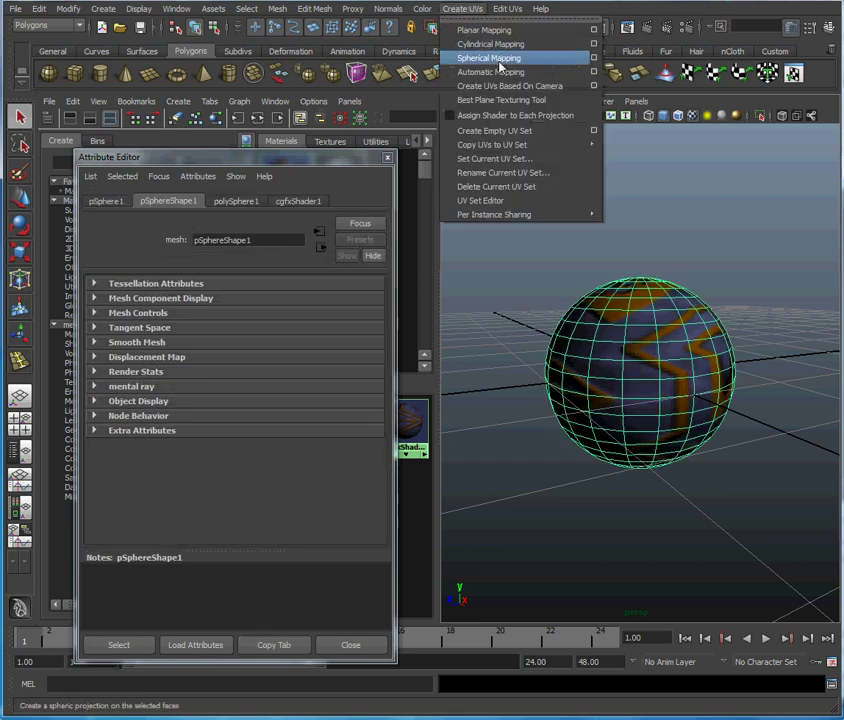
pyautogui.click(531, 60)
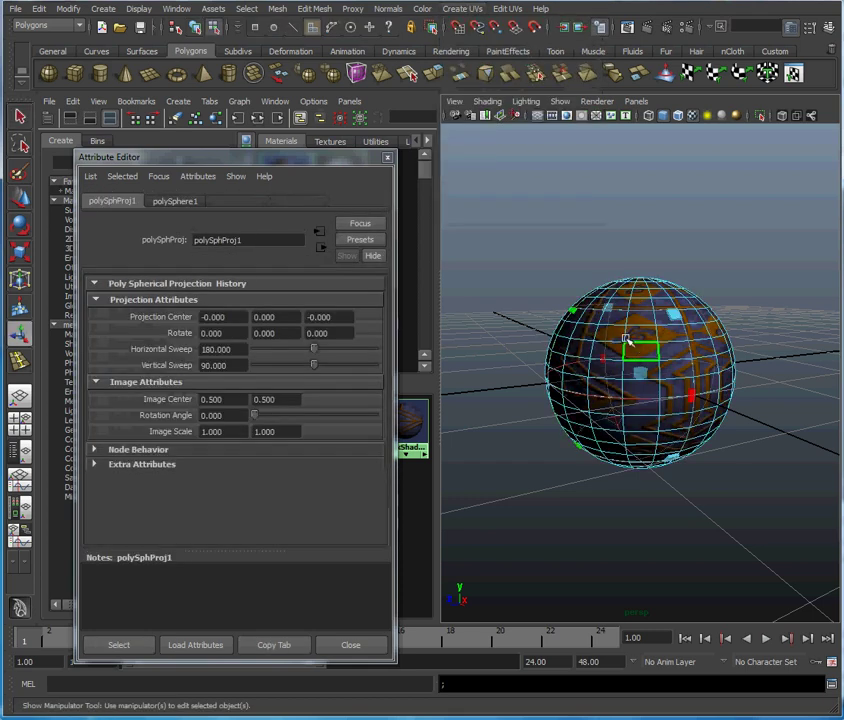
# Narrow the projection sweeps to about 34.9 by 33.1 so the grate tiles densely
pyautogui.moveTo(608, 318); pyautogui.dragTo(608, 317)
pyautogui.keyDown('alt'); pyautogui.moveTo(527, 335); pyautogui.dragTo(575, 350); pyautogui.keyUp('alt')
pyautogui.keyDown('alt'); pyautogui.moveTo(592, 294); pyautogui.dragTo(690, 424); pyautogui.keyUp('alt')
pyautogui.keyDown('alt'); pyautogui.moveTo(690, 424); pyautogui.dragTo(580, 390, button='right'); pyautogui.keyUp('alt')
pyautogui.moveTo(569, 384); pyautogui.dragTo(619, 391)
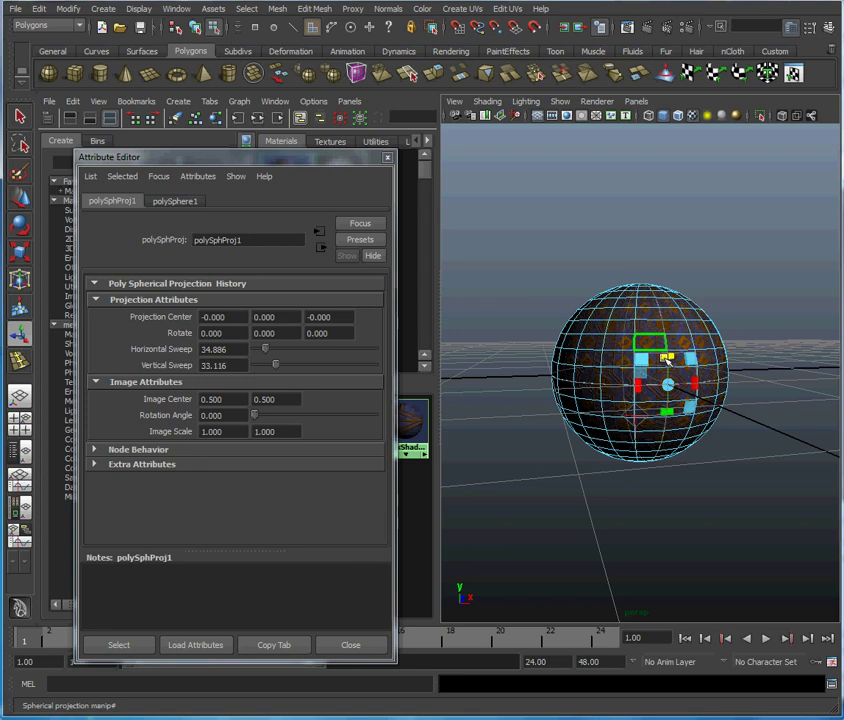
pyautogui.click(742, 432)
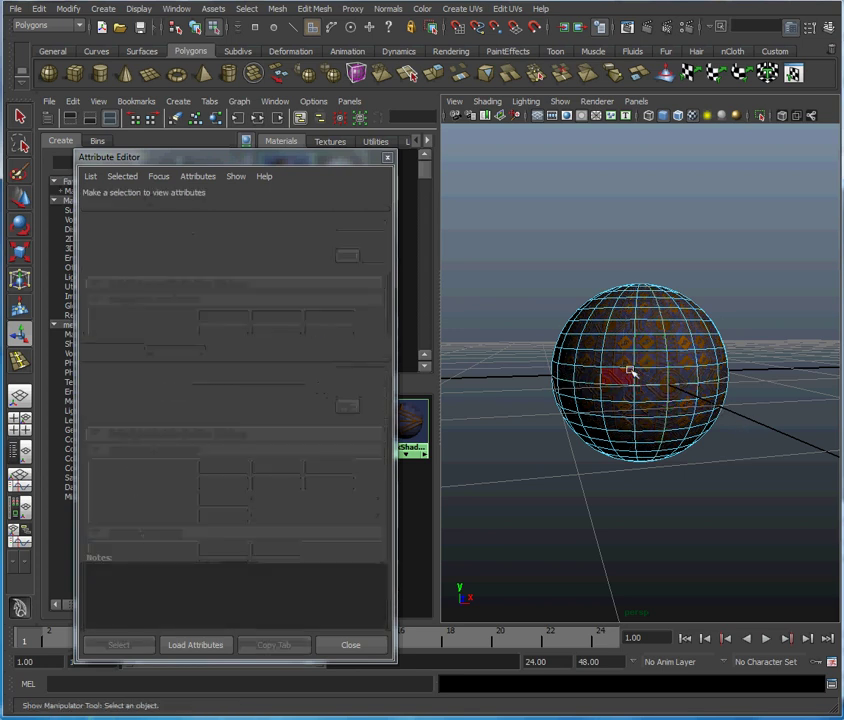
# Return to Object Mode, view the tiled grate up close, and uncover the material swatches
pyautogui.rightClick(631, 371)
pyautogui.click(661, 362)
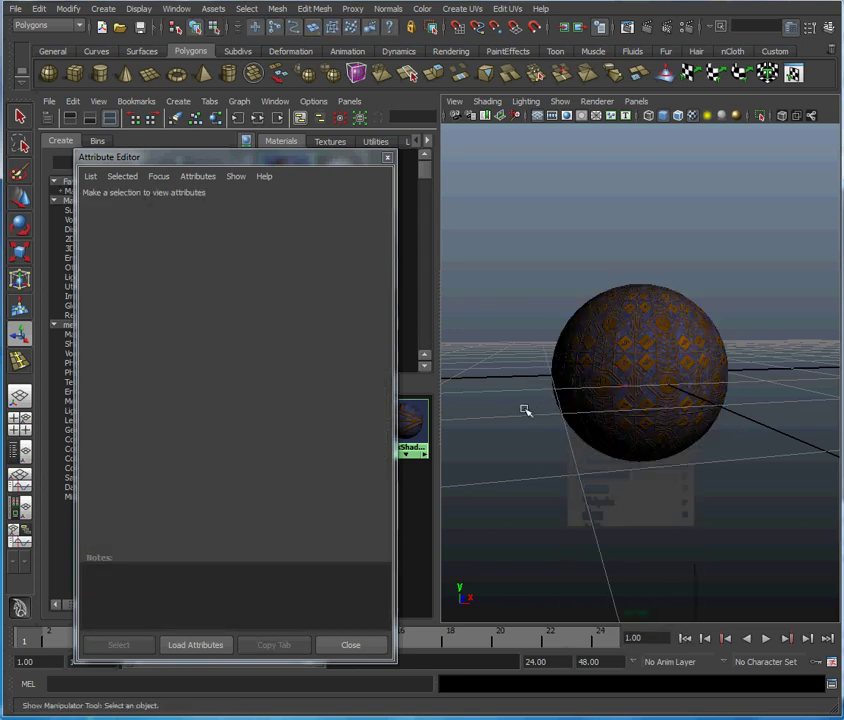
pyautogui.scroll(5, 597, 418)
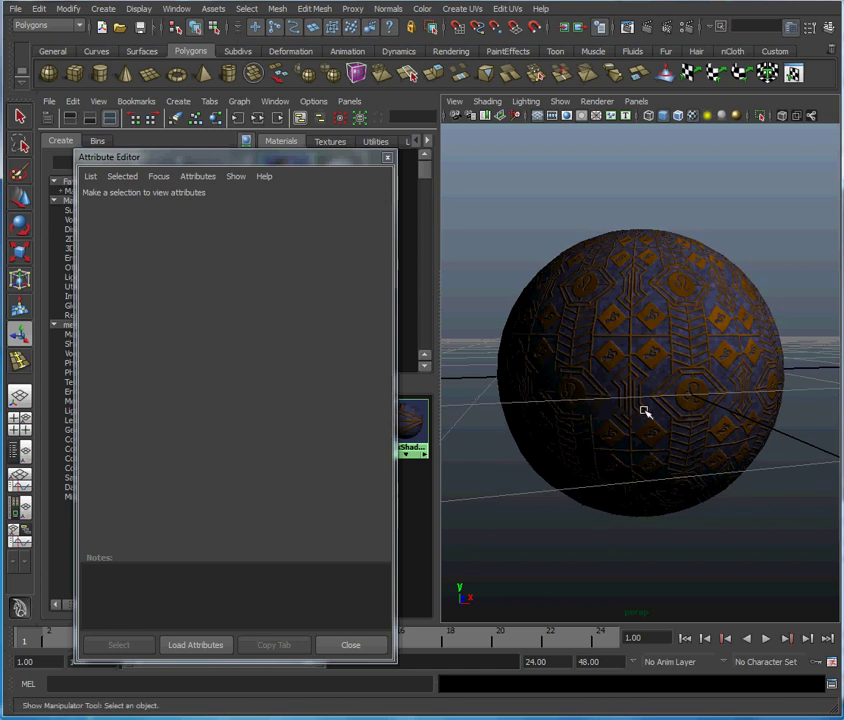
pyautogui.keyDown('alt'); pyautogui.moveTo(708, 371); pyautogui.dragTo(661, 364); pyautogui.keyUp('alt')
pyautogui.scroll(3, 590, 364)
pyautogui.scroll(-2, 586, 360)
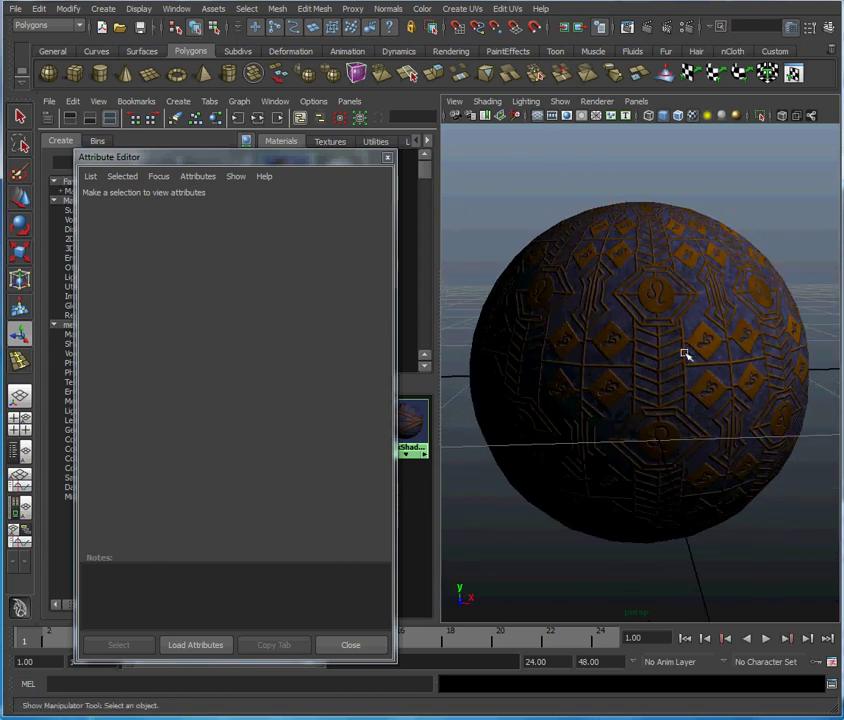
pyautogui.moveTo(350, 163); pyautogui.dragTo(262, 433)
# Reload cgfxShader1's settings and select its empty sampShiny slot
pyautogui.keyDown('alt'); pyautogui.moveTo(544, 371); pyautogui.dragTo(641, 374); pyautogui.keyUp('alt')
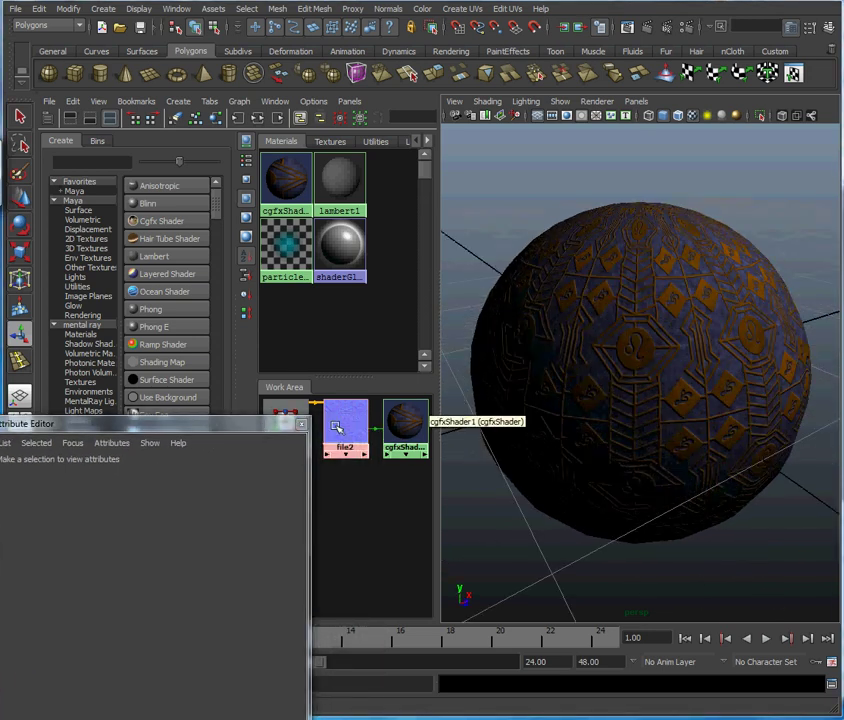
pyautogui.moveTo(256, 430); pyautogui.dragTo(614, 274)
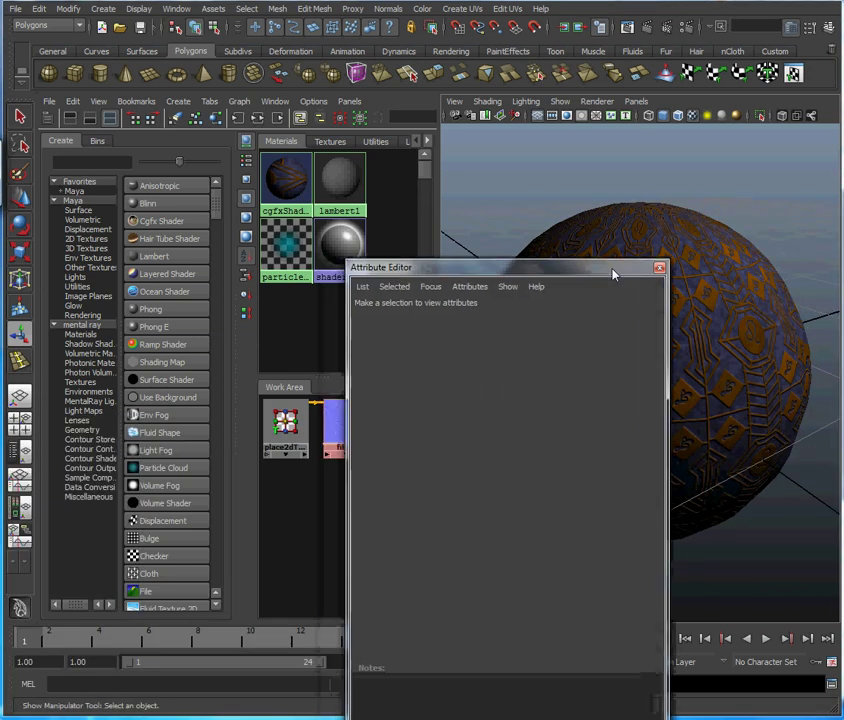
pyautogui.click(288, 183)
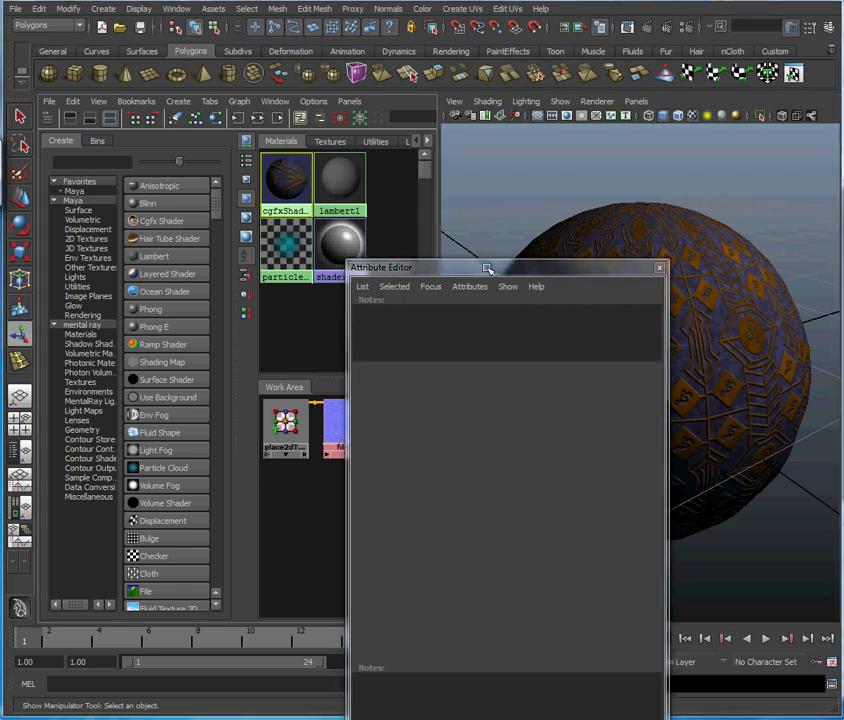
pyautogui.moveTo(498, 272); pyautogui.dragTo(227, 135)
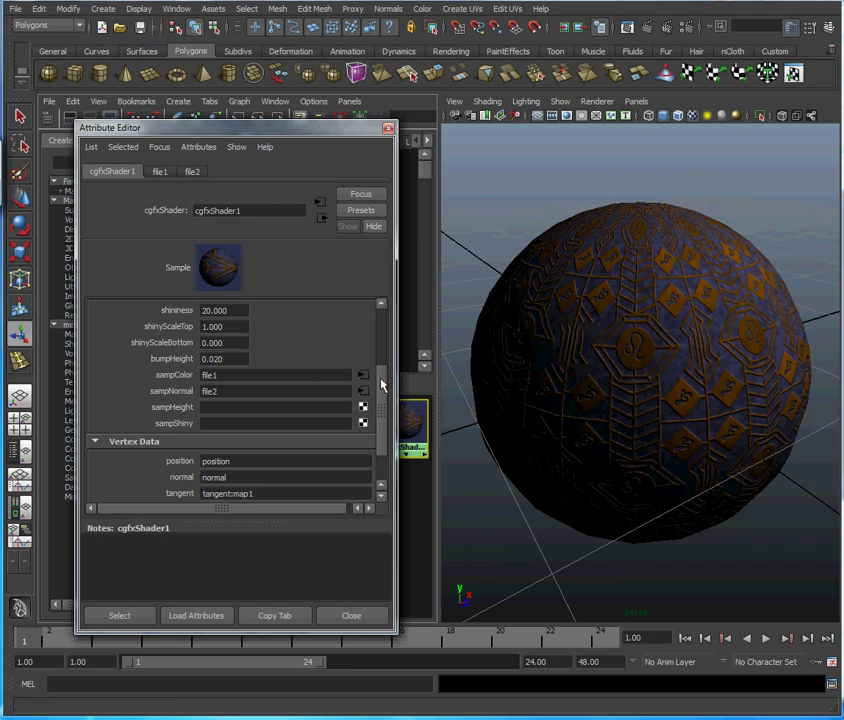
pyautogui.click(267, 423)
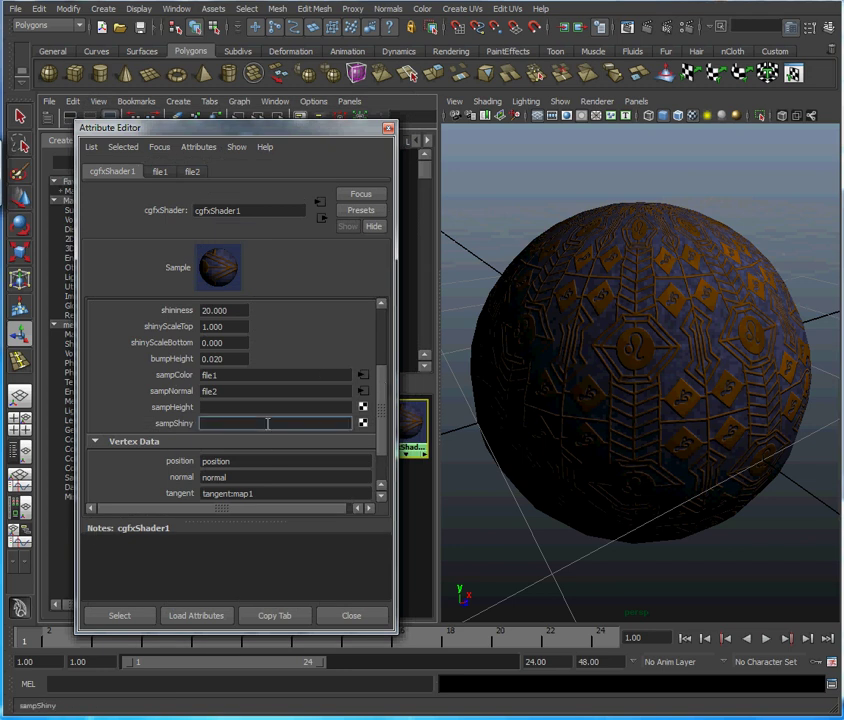
# Connect a new File texture, file3, to sampShiny, loading grateMask.png
pyautogui.click(363, 424)
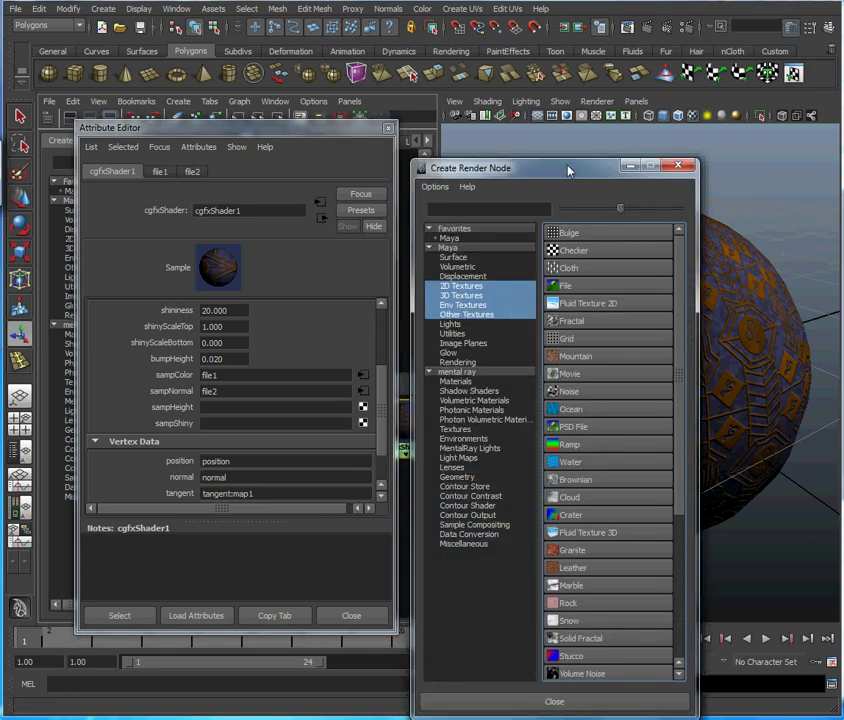
pyautogui.moveTo(552, 60); pyautogui.dragTo(279, 67)
pyautogui.click(371, 196)
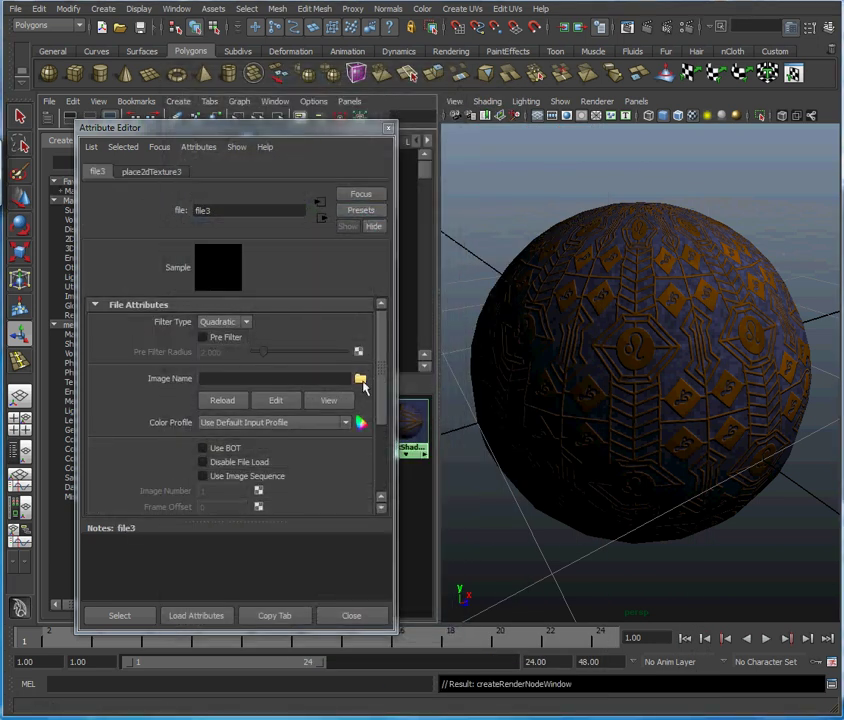
pyautogui.click(360, 379)
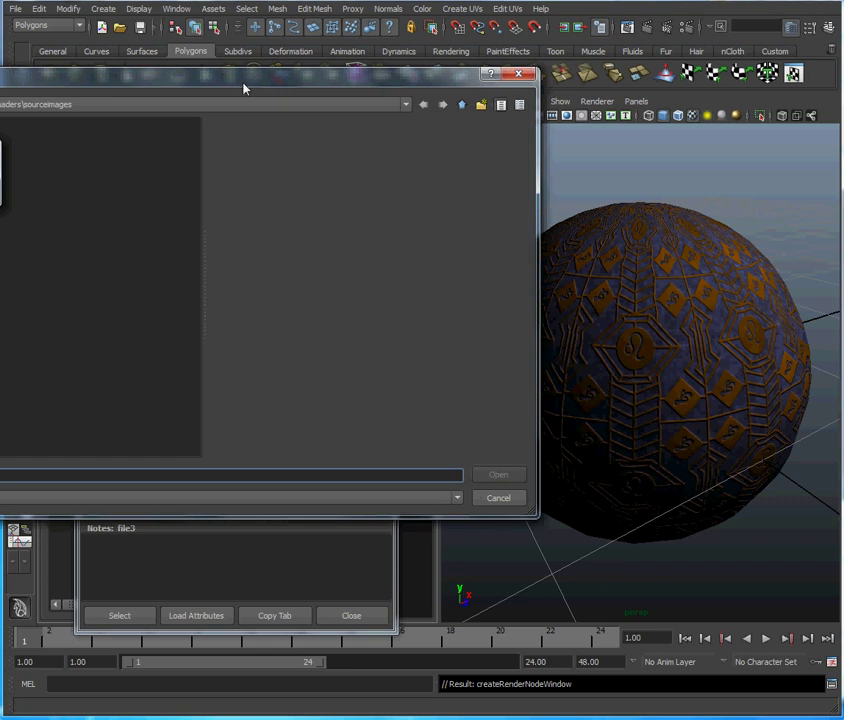
pyautogui.moveTo(239, 85); pyautogui.dragTo(390, 91)
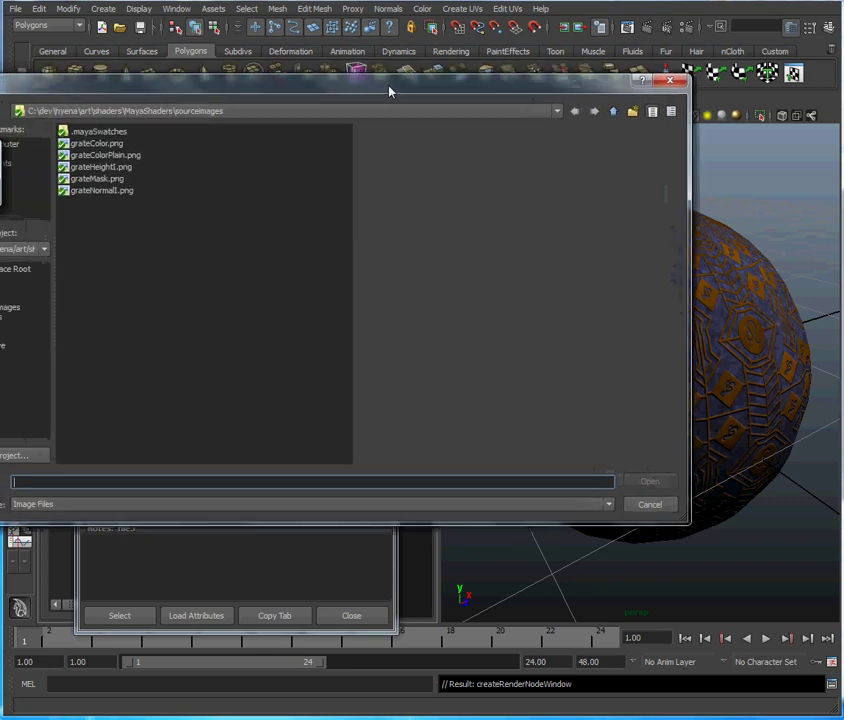
pyautogui.click(113, 181)
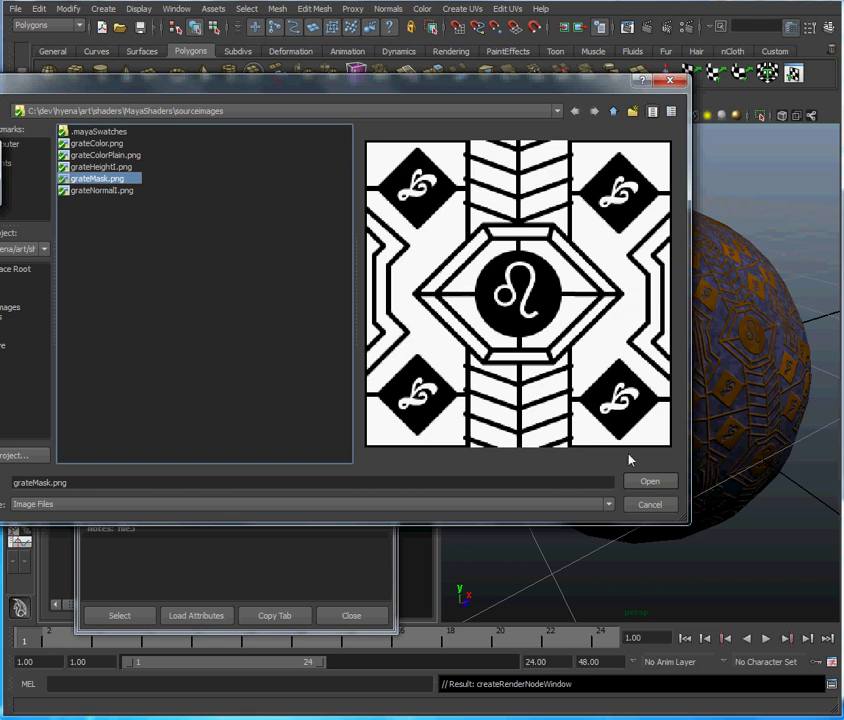
pyautogui.click(646, 481)
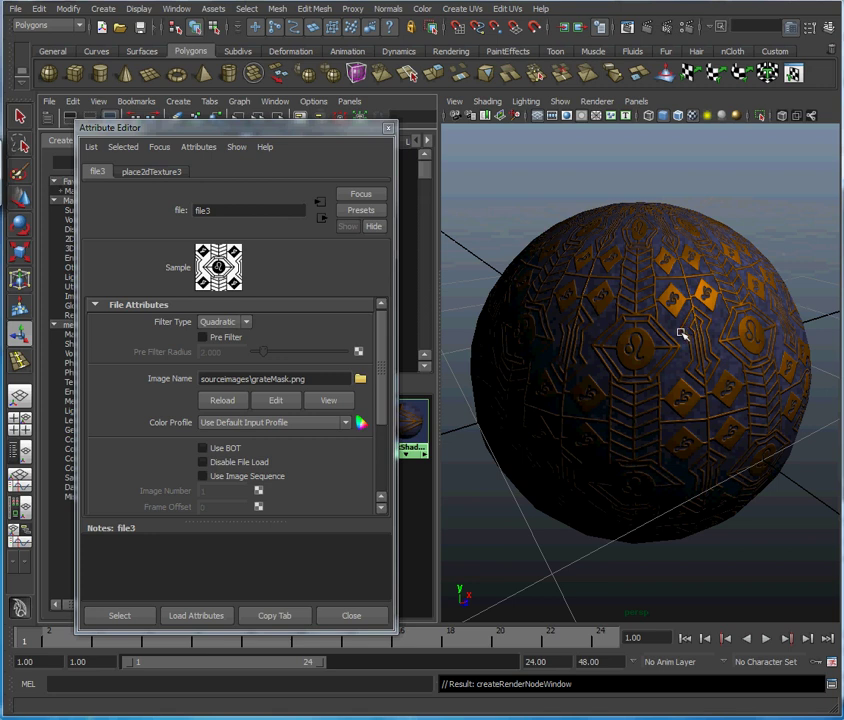
# Orbit around the sphere to inspect the shiny mask, then uncover the material swatches
pyautogui.moveTo(690, 335)
pyautogui.keyDown('alt'); pyautogui.mouseDown()
pyautogui.moveTo(614, 317)
pyautogui.moveTo(657, 316)
pyautogui.moveTo(701, 341)
pyautogui.moveTo(723, 335)
pyautogui.moveTo(689, 337)
pyautogui.moveTo(665, 324)
pyautogui.moveTo(671, 307)
pyautogui.moveTo(682, 331)
pyautogui.mouseUp(); pyautogui.keyUp('alt')
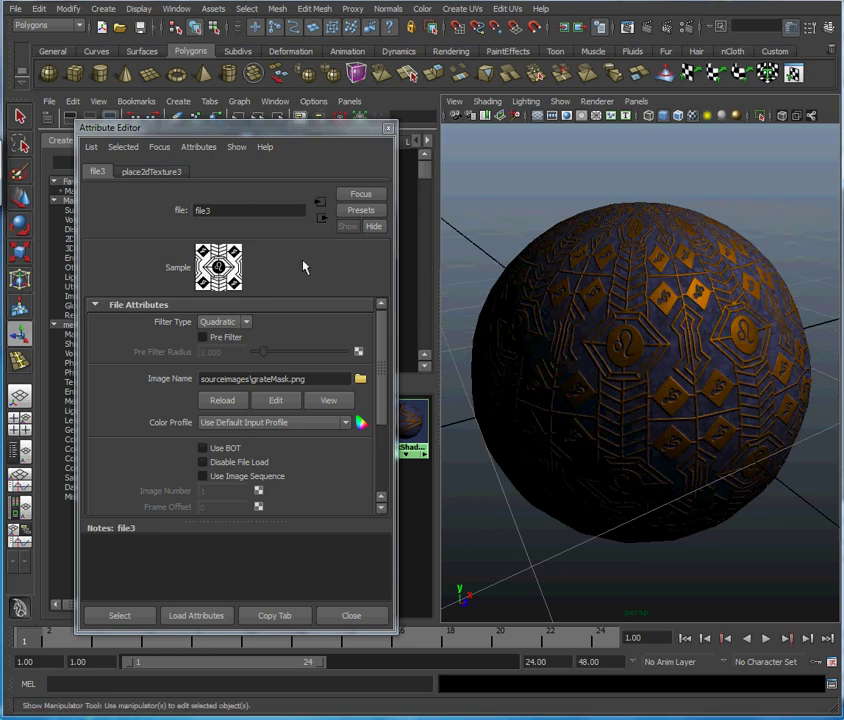
pyautogui.keyDown('alt'); pyautogui.moveTo(594, 282); pyautogui.dragTo(712, 339); pyautogui.keyUp('alt')
pyautogui.keyDown('alt'); pyautogui.moveTo(712, 339); pyautogui.dragTo(690, 338, button='right'); pyautogui.keyUp('alt')
pyautogui.keyDown('alt'); pyautogui.moveTo(690, 338); pyautogui.dragTo(720, 358); pyautogui.keyUp('alt')
pyautogui.moveTo(230, 127); pyautogui.dragTo(472, 271)
# Reload cgfxShader1 and try shininess values of 100 and then 1
pyautogui.click(281, 162)
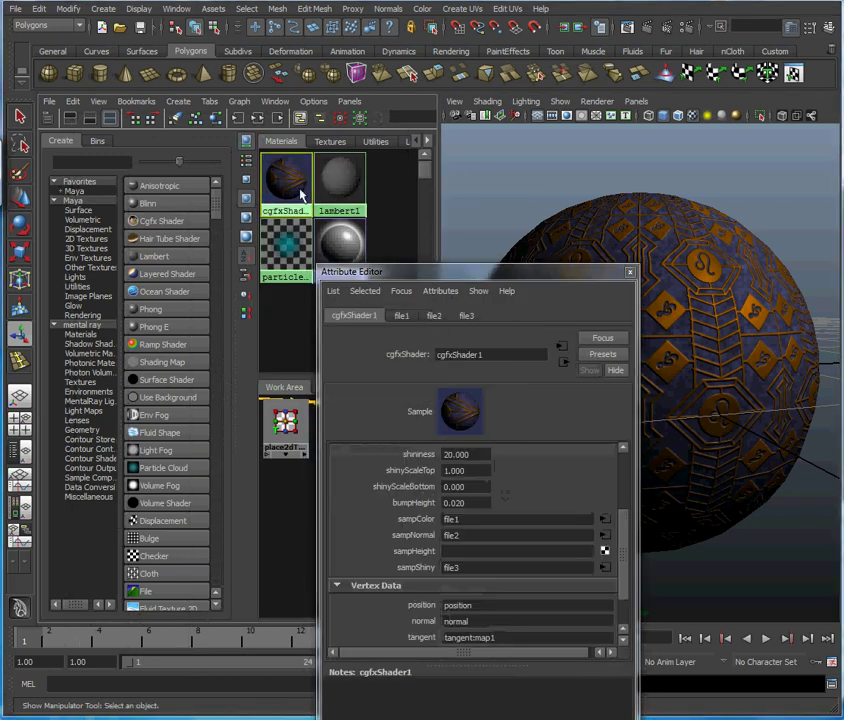
pyautogui.moveTo(462, 283); pyautogui.dragTo(287, 128)
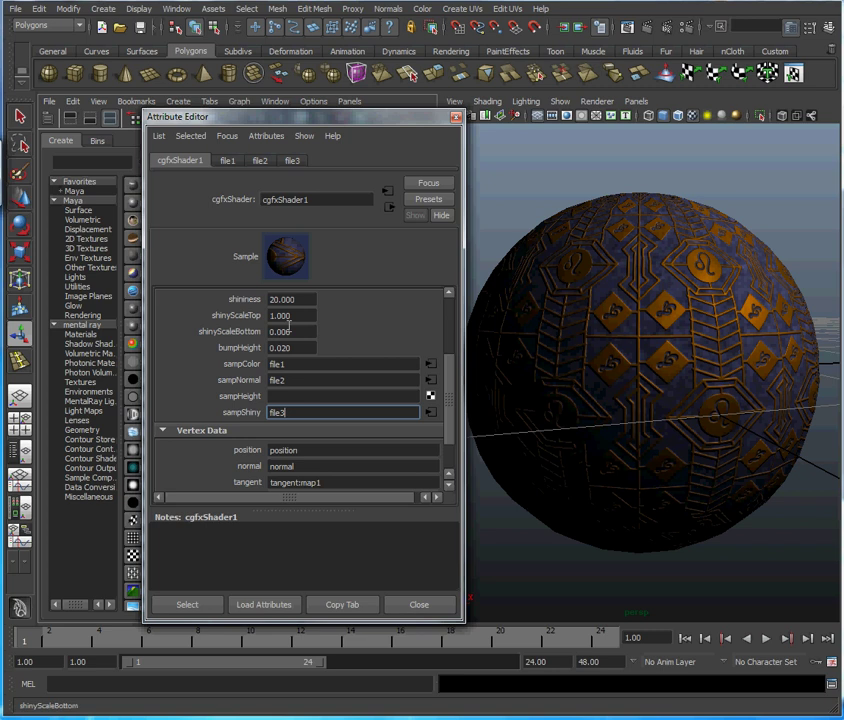
pyautogui.click(301, 298)
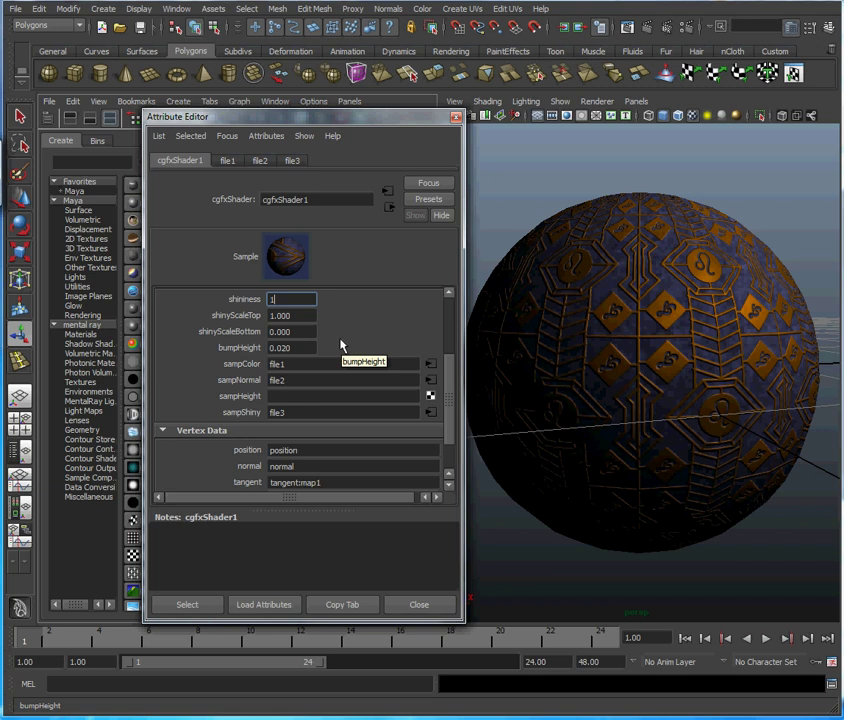
pyautogui.press('Return')
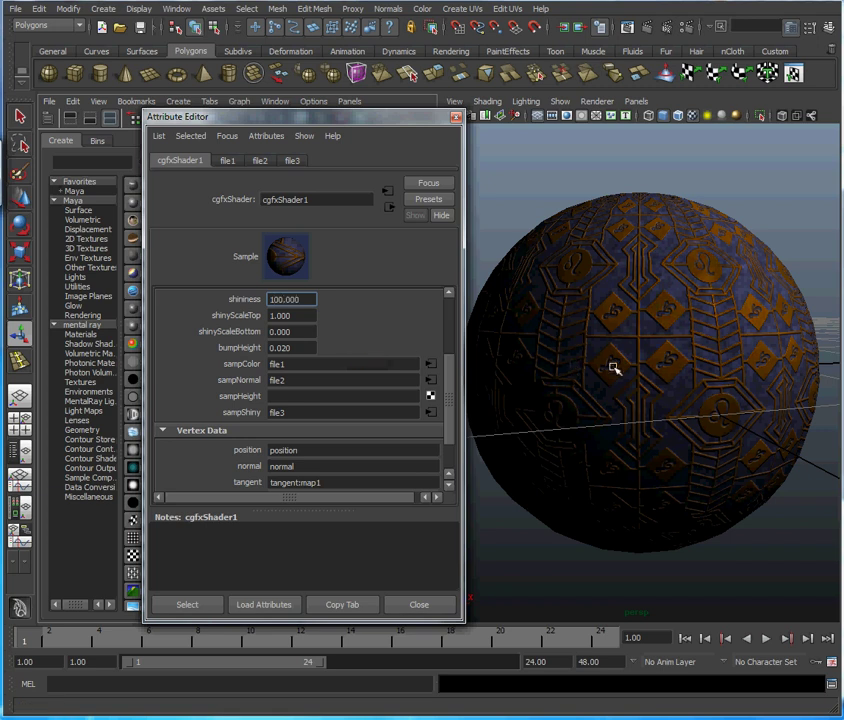
pyautogui.moveTo(634, 363)
pyautogui.keyDown('alt'); pyautogui.mouseDown()
pyautogui.moveTo(642, 354)
pyautogui.moveTo(627, 369)
pyautogui.moveTo(640, 353)
pyautogui.moveTo(629, 324)
pyautogui.moveTo(656, 322)
pyautogui.moveTo(627, 362)
pyautogui.moveTo(636, 359)
pyautogui.mouseUp(); pyautogui.keyUp('alt')
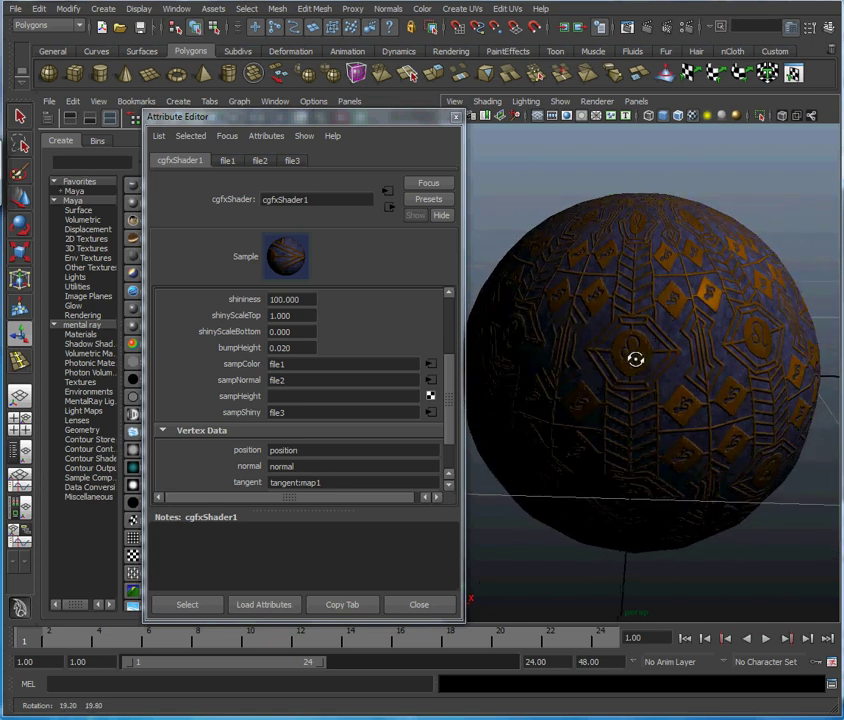
pyautogui.click(315, 298)
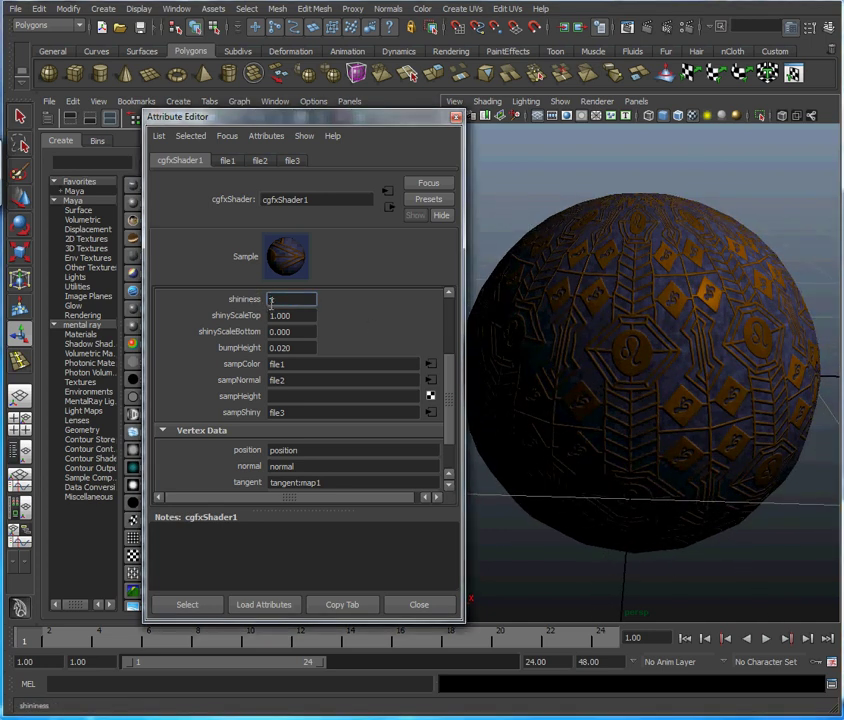
pyautogui.write('1')
pyautogui.press('Return')
# Settle shininess at 10 and orbit the sphere to judge the softer highlights
pyautogui.keyDown('alt'); pyautogui.moveTo(603, 371); pyautogui.dragTo(698, 369); pyautogui.keyUp('alt')
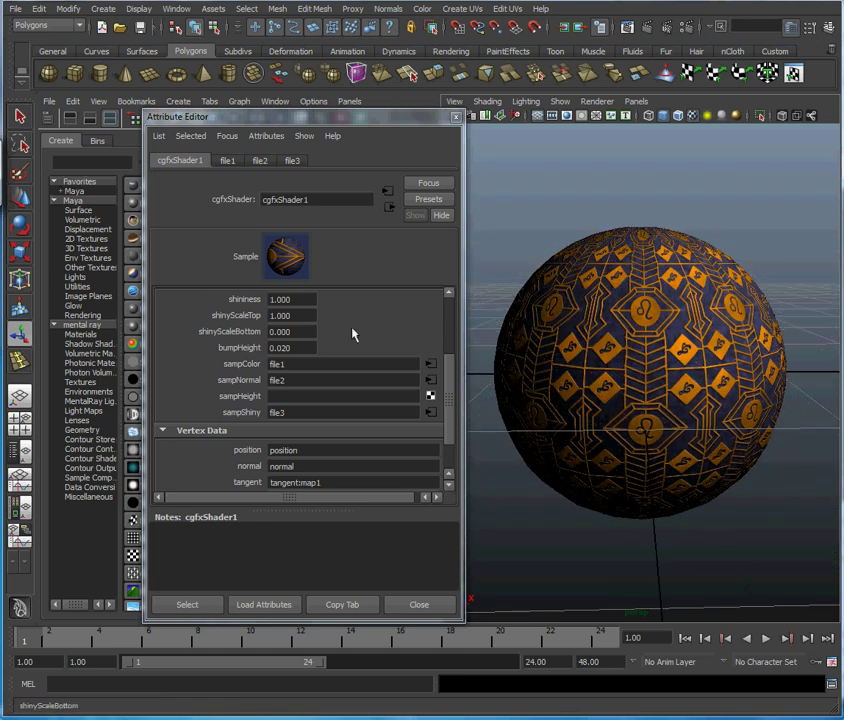
pyautogui.moveTo(312, 298); pyautogui.dragTo(264, 297)
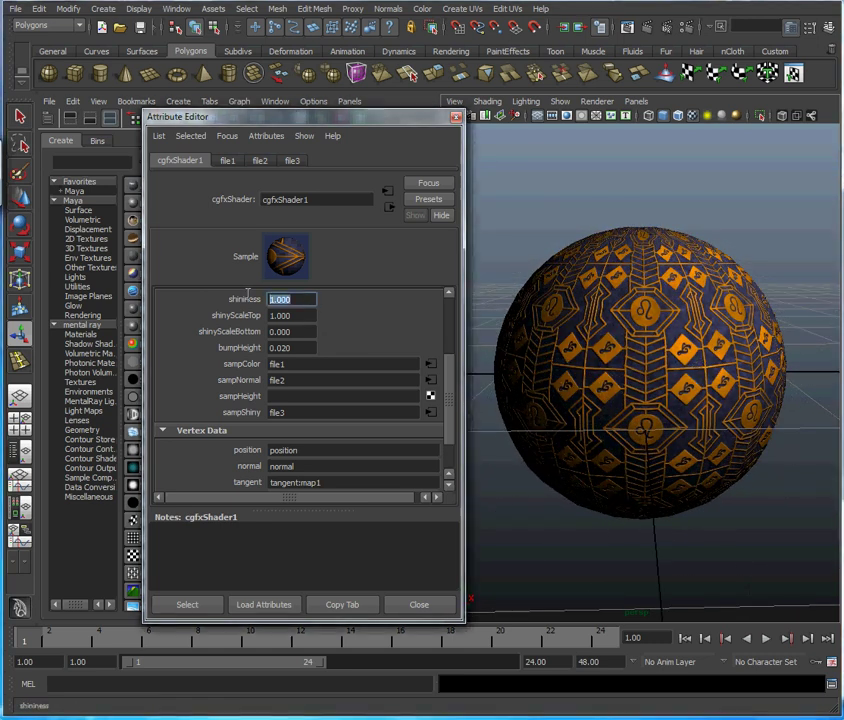
pyautogui.write('10')
pyautogui.press('Return')
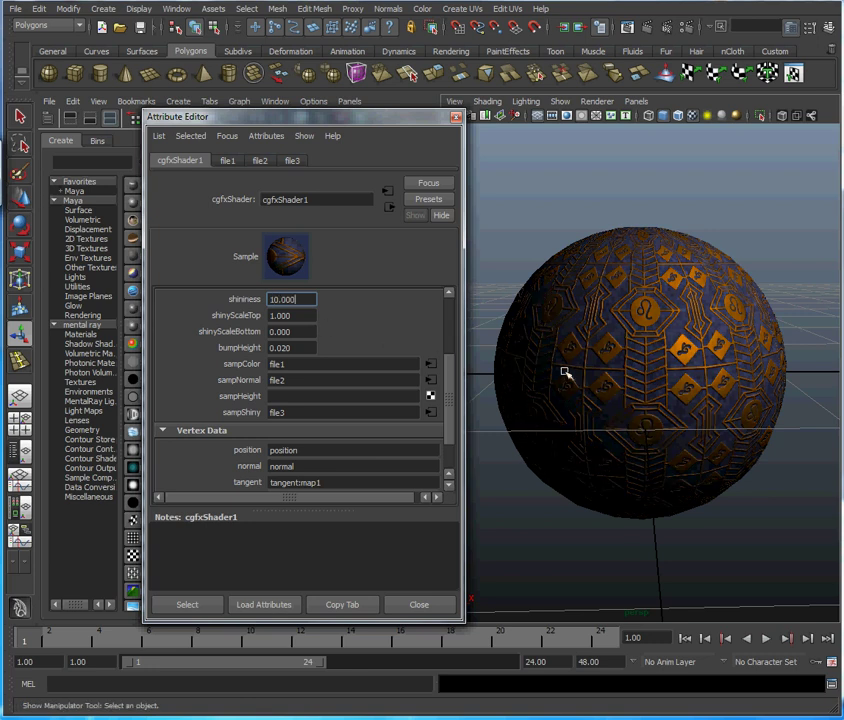
pyautogui.moveTo(665, 385)
pyautogui.keyDown('alt'); pyautogui.mouseDown()
pyautogui.moveTo(637, 373)
pyautogui.moveTo(667, 386)
pyautogui.mouseUp(); pyautogui.keyUp('alt')
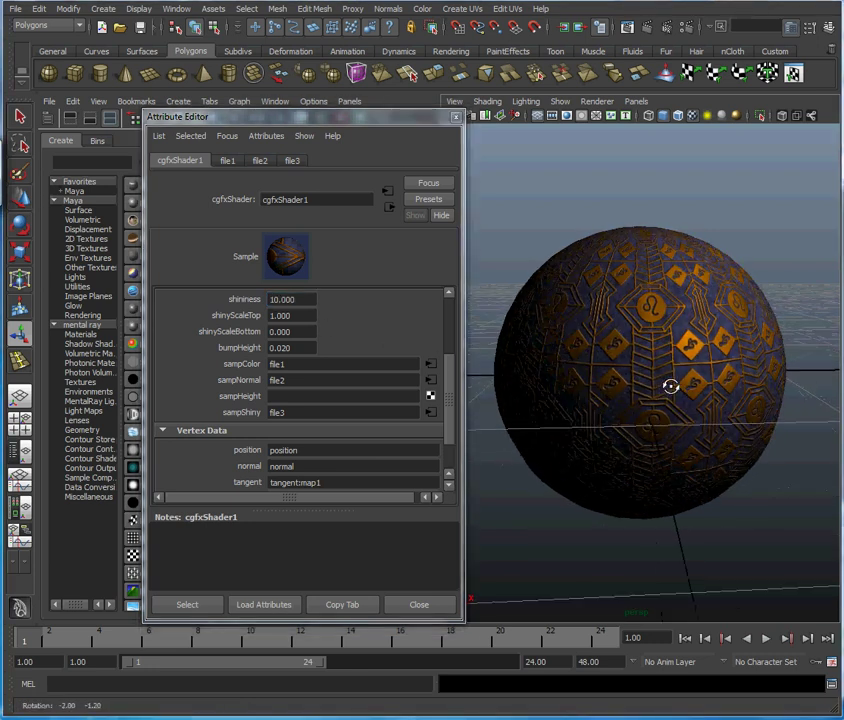
pyautogui.click(291, 296)
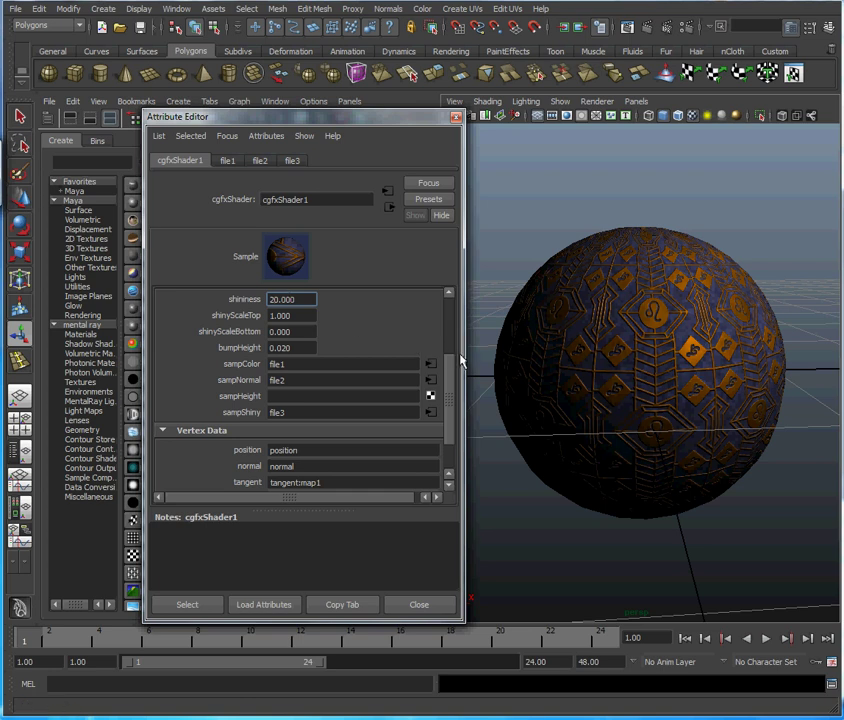
pyautogui.press('super')
pyautogui.press('Escape')
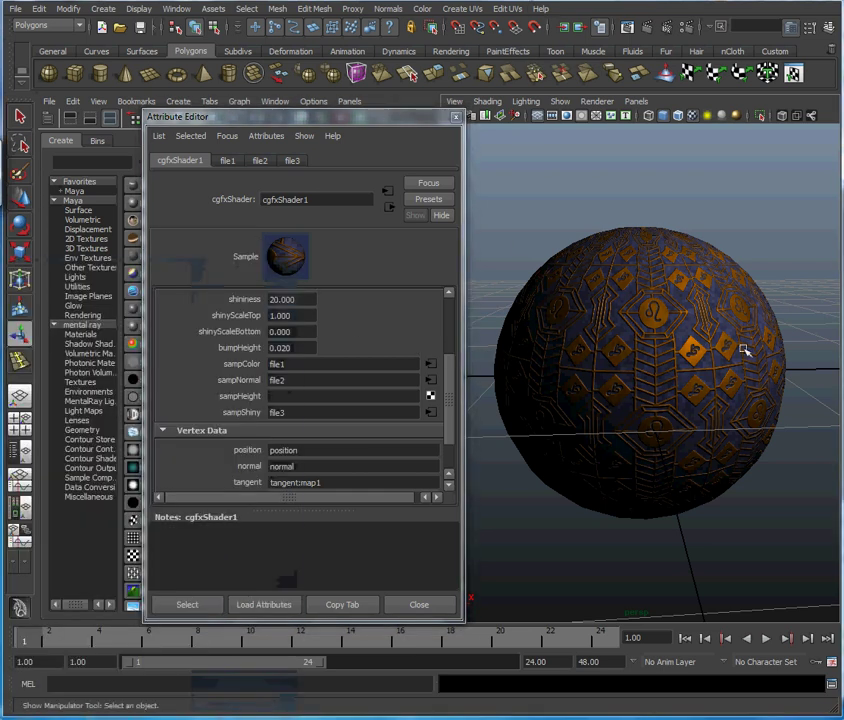
pyautogui.moveTo(719, 416)
pyautogui.keyDown('alt'); pyautogui.mouseDown()
pyautogui.moveTo(731, 382)
pyautogui.moveTo(646, 384)
pyautogui.moveTo(727, 407)
pyautogui.mouseUp(); pyautogui.keyUp('alt')
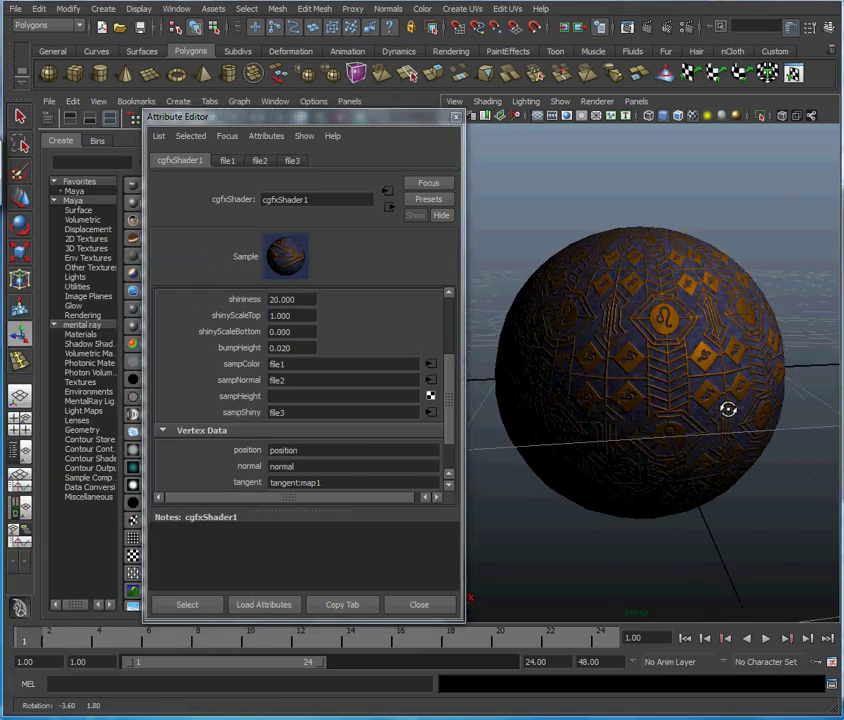
pyautogui.click(312, 299)
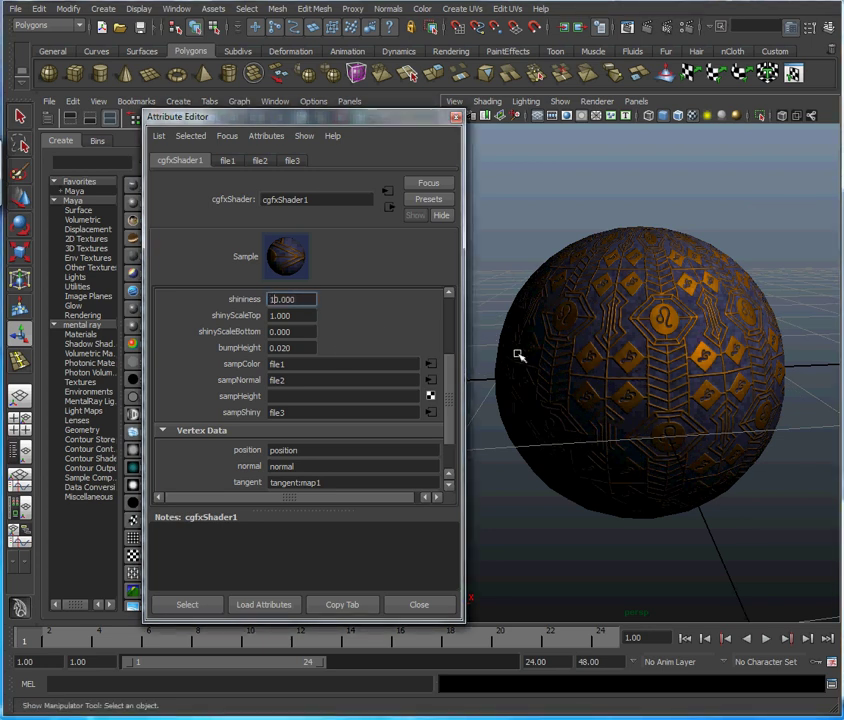
pyautogui.moveTo(565, 362)
pyautogui.keyDown('alt'); pyautogui.mouseDown()
pyautogui.moveTo(639, 339)
pyautogui.moveTo(674, 352)
pyautogui.moveTo(537, 358)
pyautogui.moveTo(556, 354)
pyautogui.mouseUp(); pyautogui.keyUp('alt')
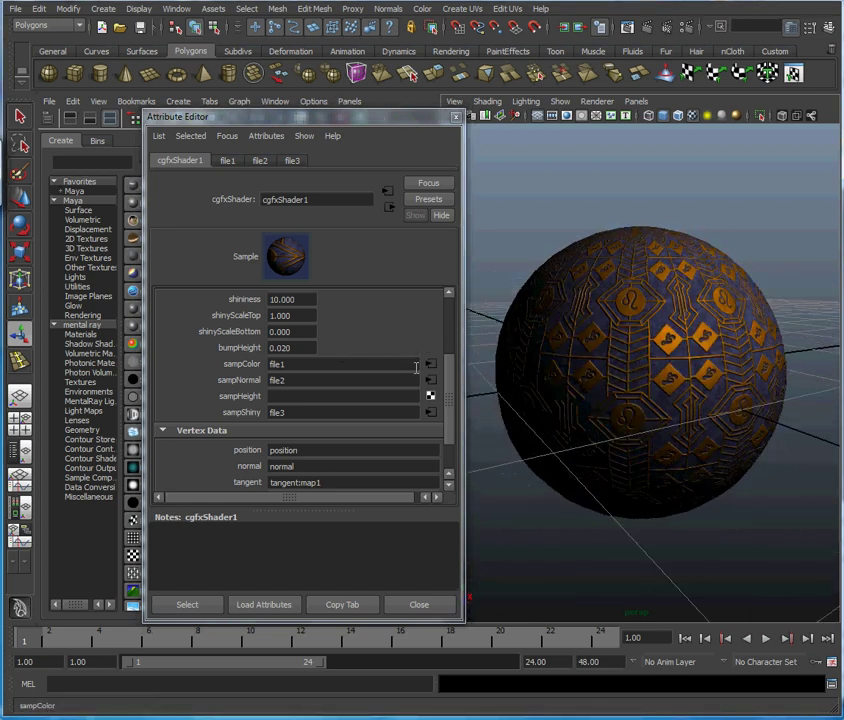
# Connect a new File texture, file4, to sampHeight, loading grateHeight1.png
pyautogui.click(337, 396)
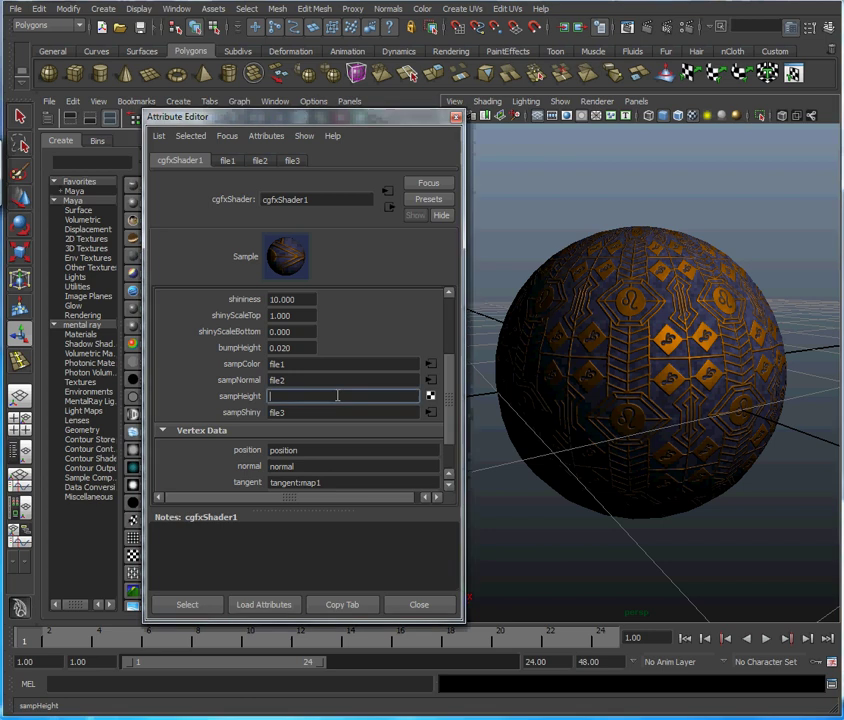
pyautogui.click(432, 397)
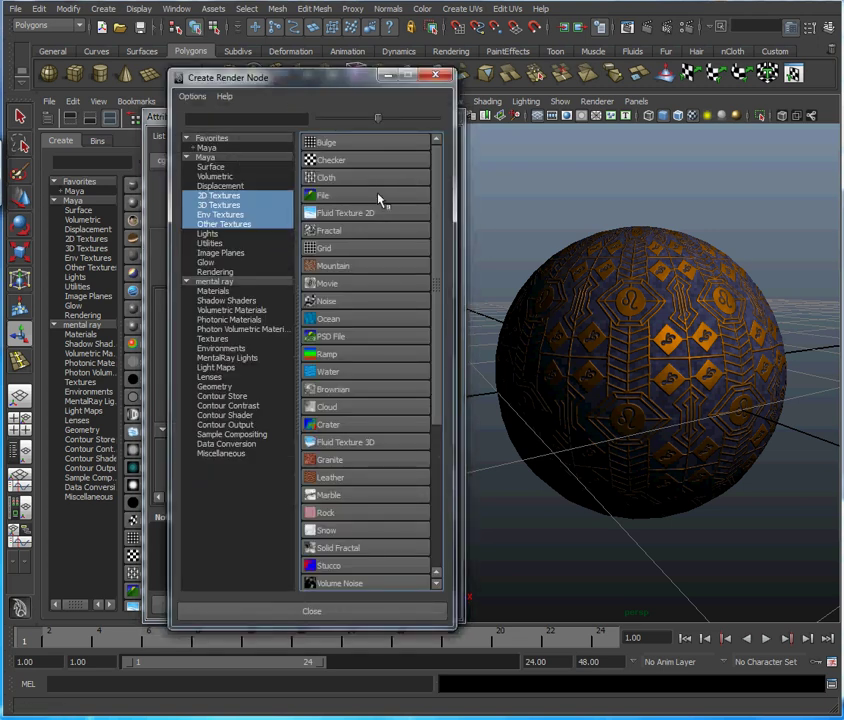
pyautogui.click(378, 196)
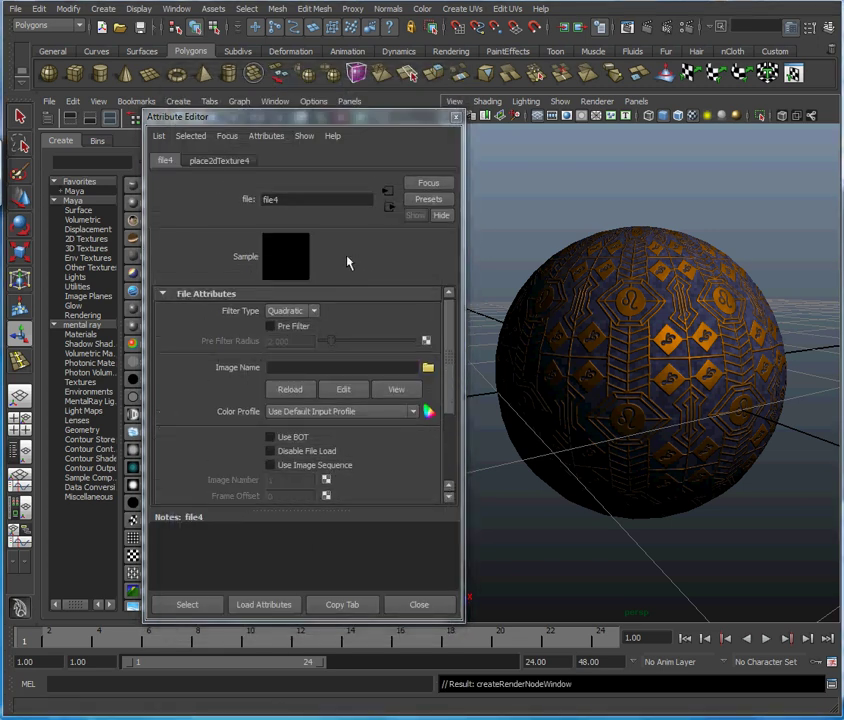
pyautogui.click(428, 368)
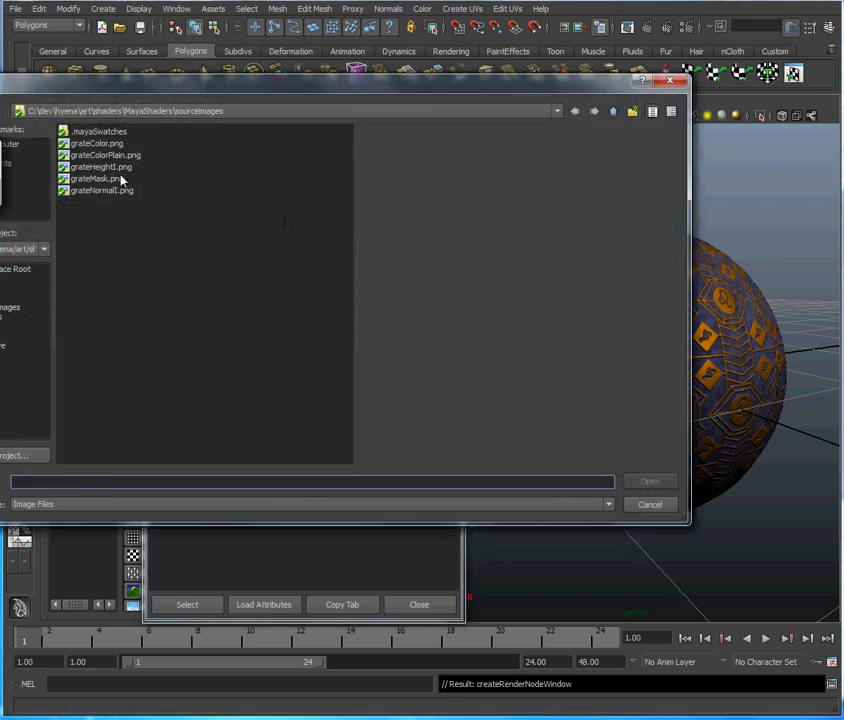
pyautogui.click(112, 168)
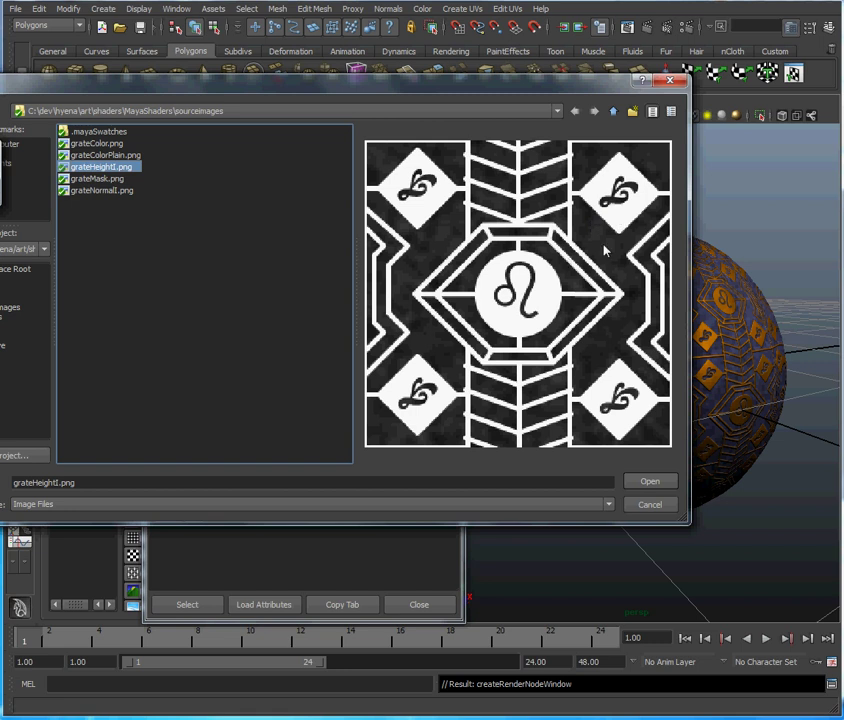
pyautogui.click(656, 483)
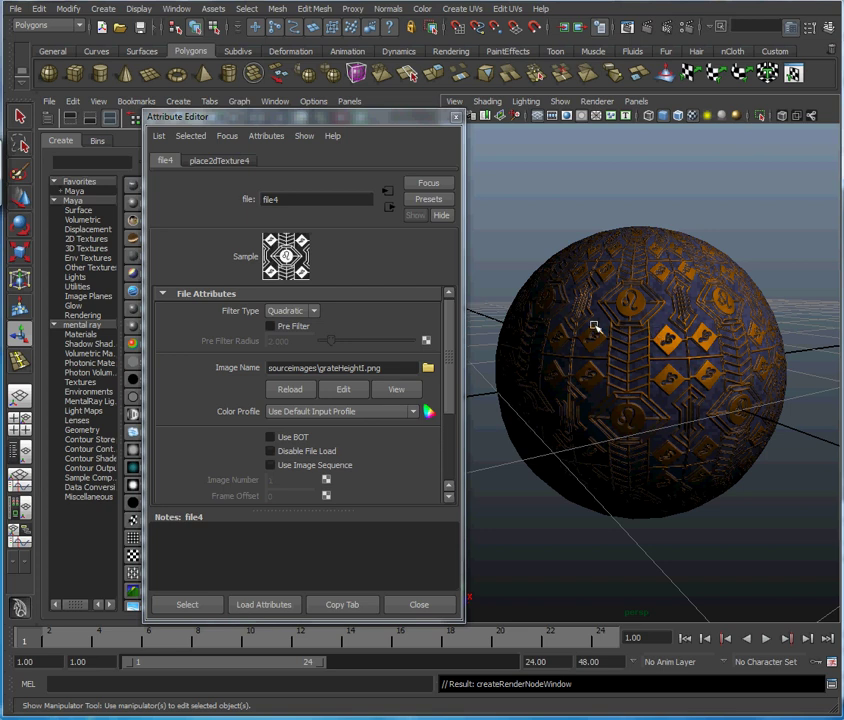
# Orbit to check the height relief, then reload cgfxShader1 showing sampHeight on file4
pyautogui.scroll(3, 598, 327)
pyautogui.keyDown('alt'); pyautogui.moveTo(603, 328); pyautogui.dragTo(672, 351); pyautogui.keyUp('alt')
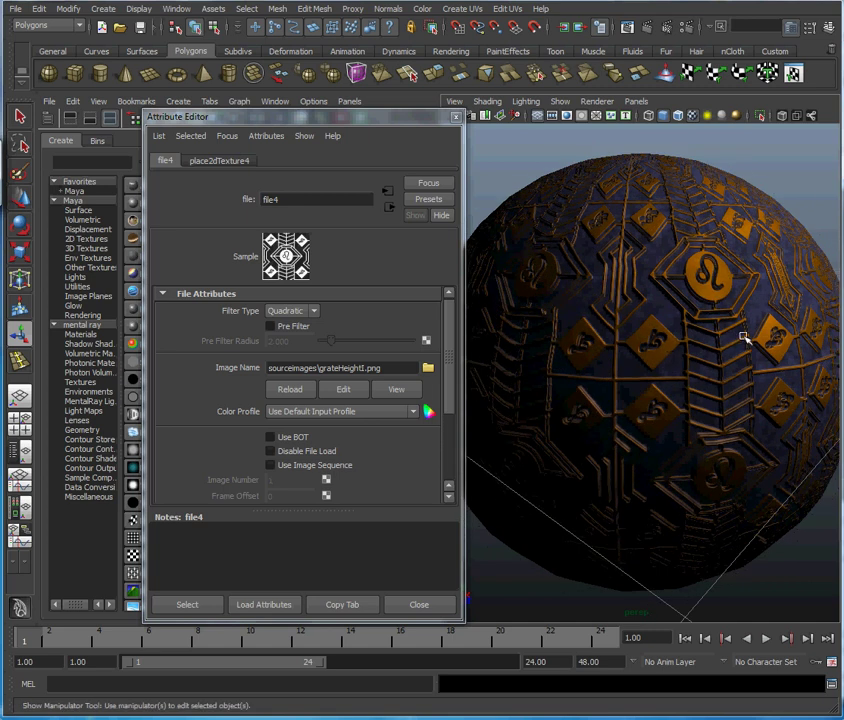
pyautogui.keyDown('alt'); pyautogui.moveTo(790, 367); pyautogui.dragTo(646, 339); pyautogui.keyUp('alt')
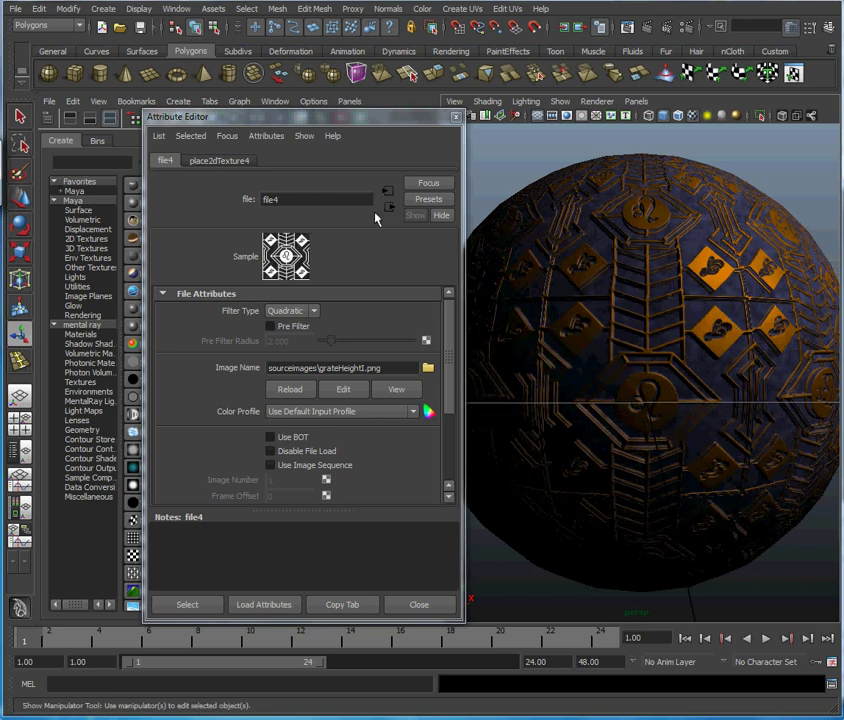
pyautogui.moveTo(393, 124); pyautogui.dragTo(328, 274)
pyautogui.moveTo(592, 345)
pyautogui.keyDown('alt'); pyautogui.mouseDown()
pyautogui.moveTo(595, 360)
pyautogui.moveTo(561, 356)
pyautogui.moveTo(579, 350)
pyautogui.mouseUp(); pyautogui.keyUp('alt')
pyautogui.moveTo(350, 276); pyautogui.dragTo(340, 137)
pyautogui.click(287, 180)
pyautogui.keyDown('alt'); pyautogui.moveTo(593, 348); pyautogui.dragTo(640, 374); pyautogui.keyUp('alt')
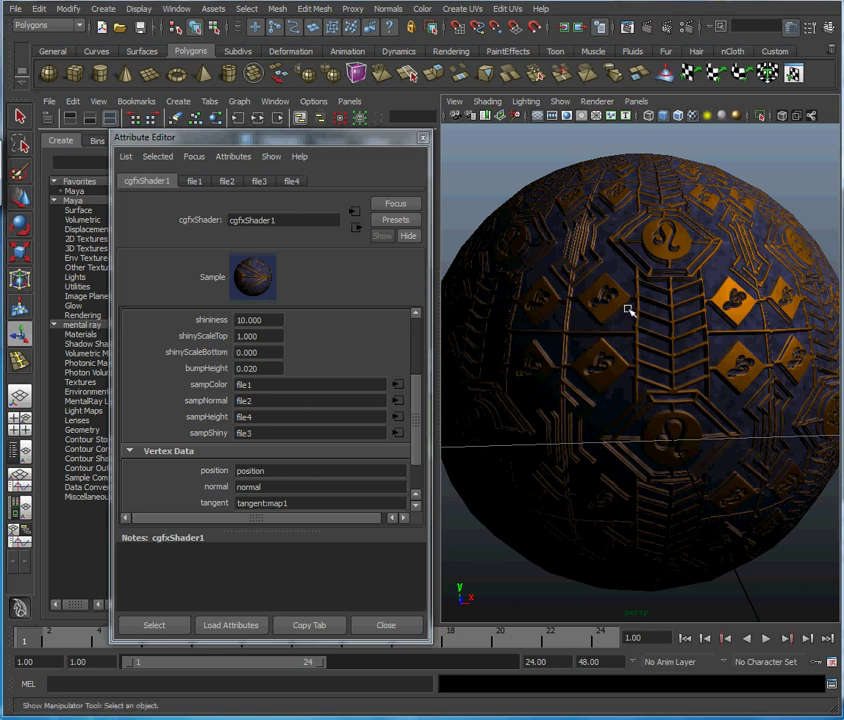
# Set cgfxShader1's bumpHeight to 0.010 and check the relief depth on the sphere
pyautogui.moveTo(637, 324)
pyautogui.keyDown('alt'); pyautogui.mouseDown()
pyautogui.moveTo(642, 340)
pyautogui.moveTo(635, 339)
pyautogui.mouseUp(); pyautogui.keyUp('alt')
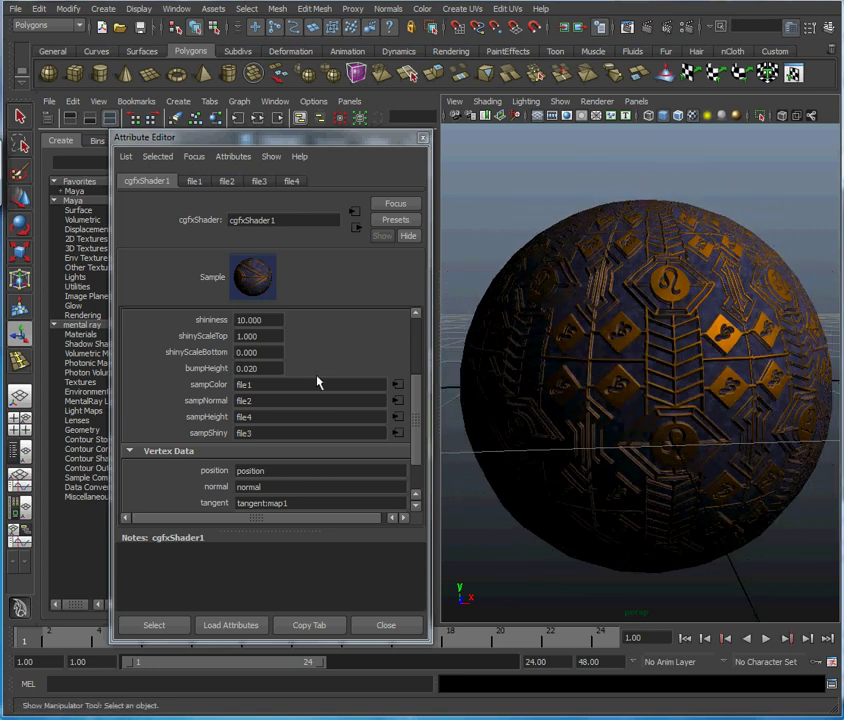
pyautogui.click(275, 367)
pyautogui.press('Return')
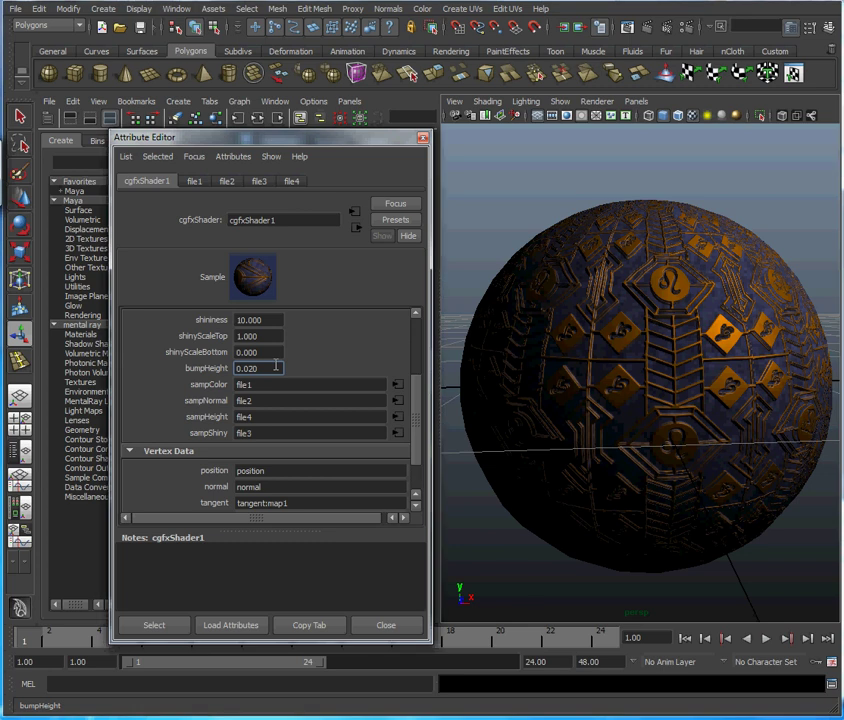
pyautogui.press('BackSpace')
pyautogui.press('BackSpace')
pyautogui.write('10')
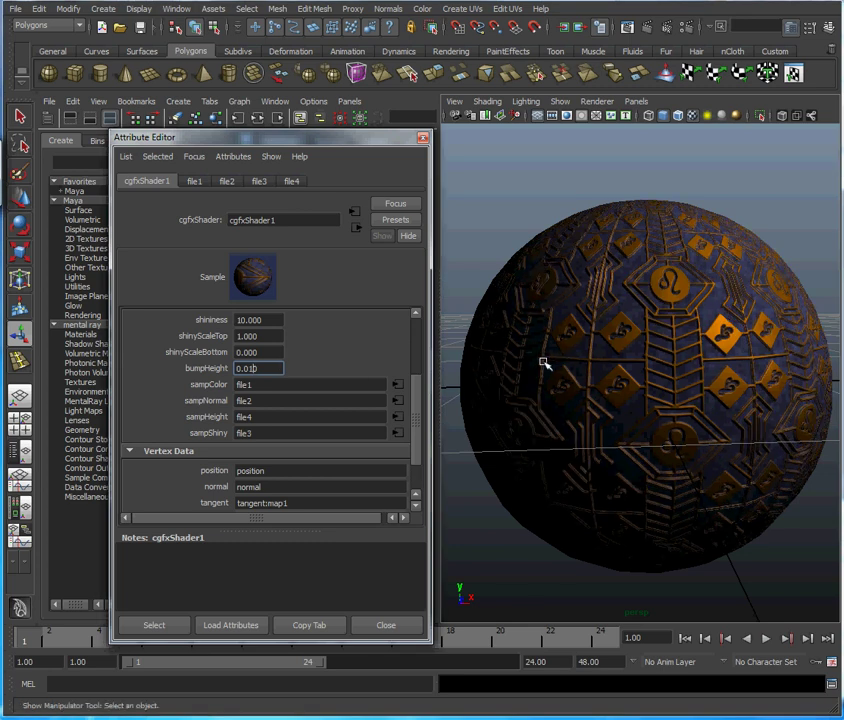
pyautogui.keyDown('alt'); pyautogui.moveTo(546, 362); pyautogui.dragTo(739, 336); pyautogui.keyUp('alt')
# Drop bumpHeight to 0 to compare the sphere without any bump
pyautogui.click(277, 368)
pyautogui.doubleClick(277, 368)
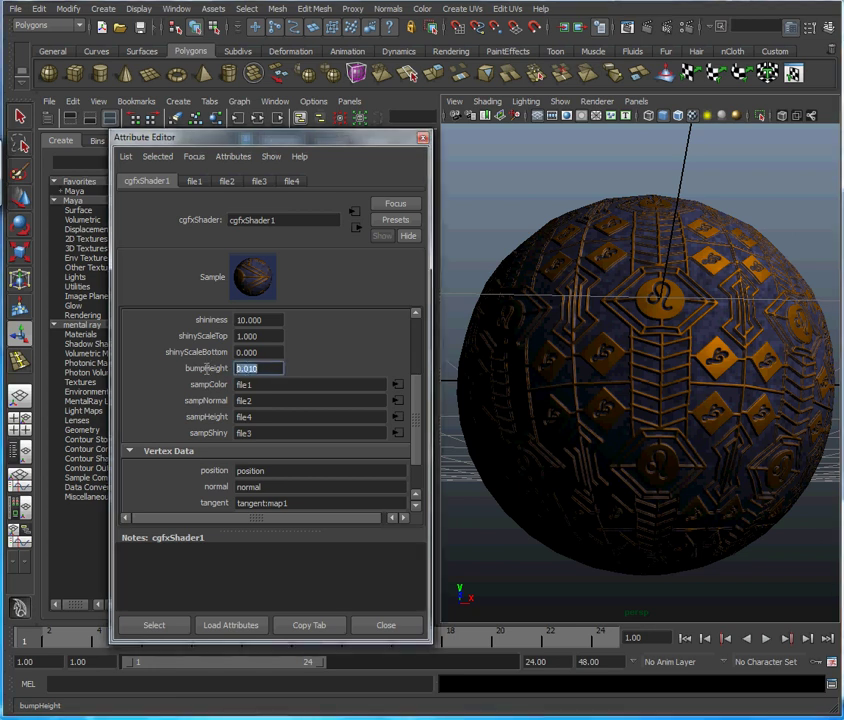
pyautogui.write('0')
pyautogui.press('Return')
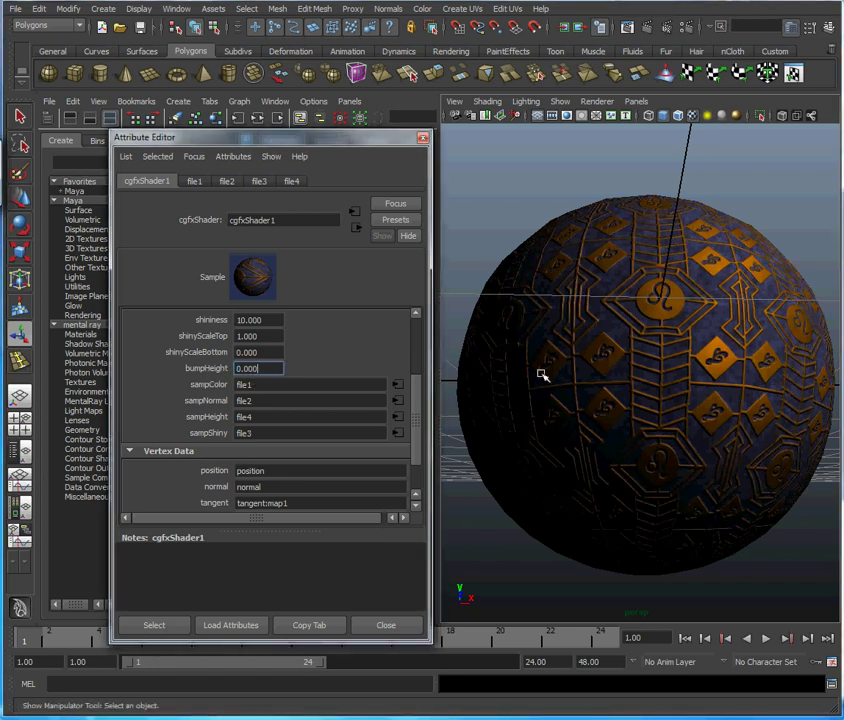
pyautogui.keyDown('alt'); pyautogui.moveTo(545, 344); pyautogui.dragTo(561, 379); pyautogui.keyUp('alt')
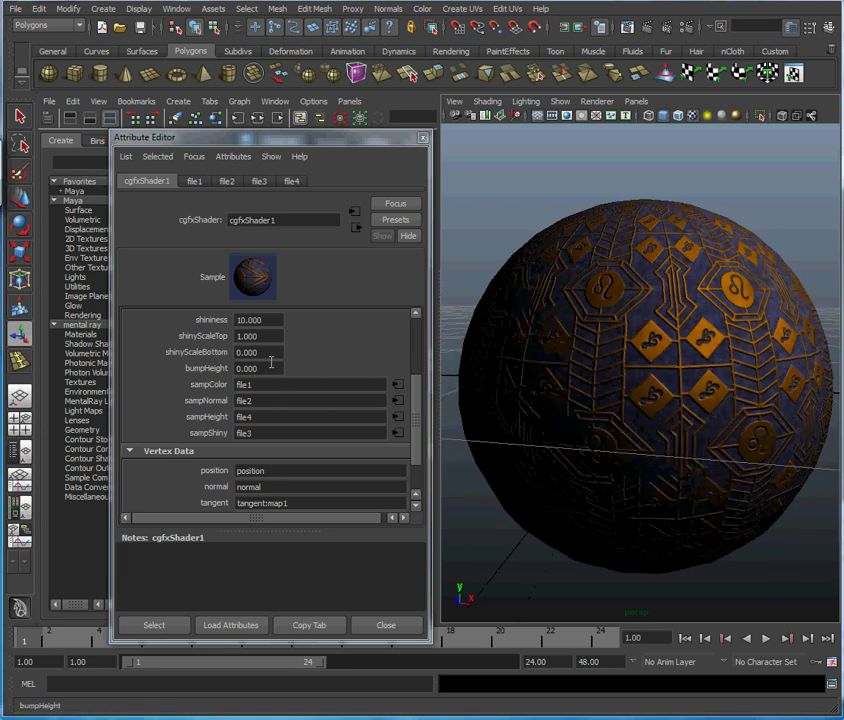
# Restore bumpHeight to 0.01 and view the bumped sphere again
pyautogui.click(270, 366)
pyautogui.write('0.01')
pyautogui.press('Return')
pyautogui.keyDown('alt'); pyautogui.moveTo(577, 375); pyautogui.dragTo(596, 380); pyautogui.keyUp('alt')
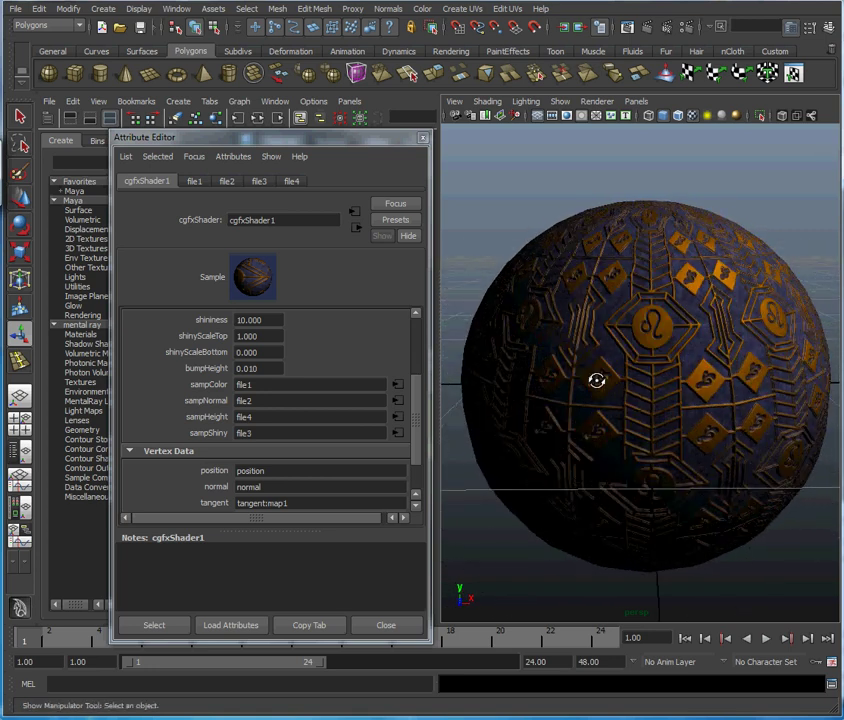